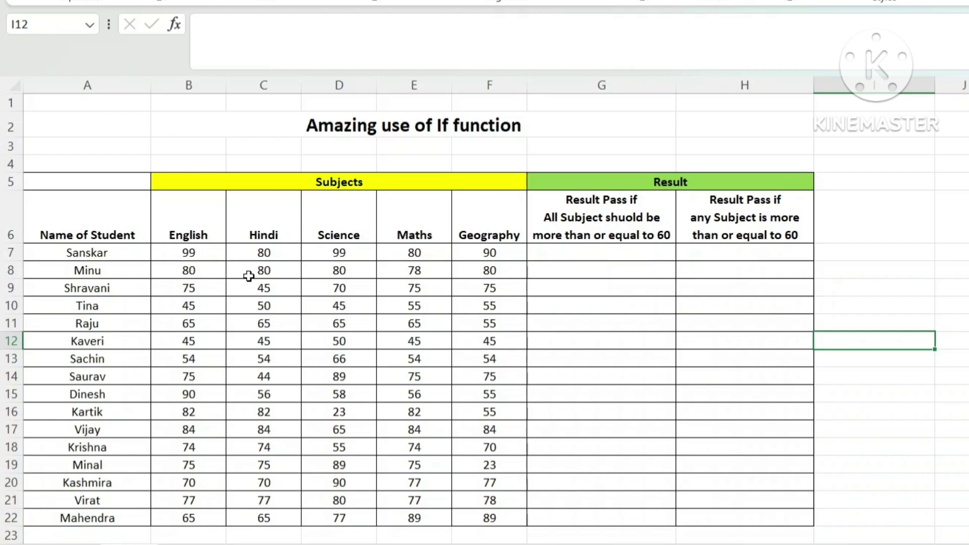
- Review the student names, subject headings, result headings and each student's five marks
left_click_drag(101, 253, 122, 511)
left_click_drag(201, 225, 462, 226)
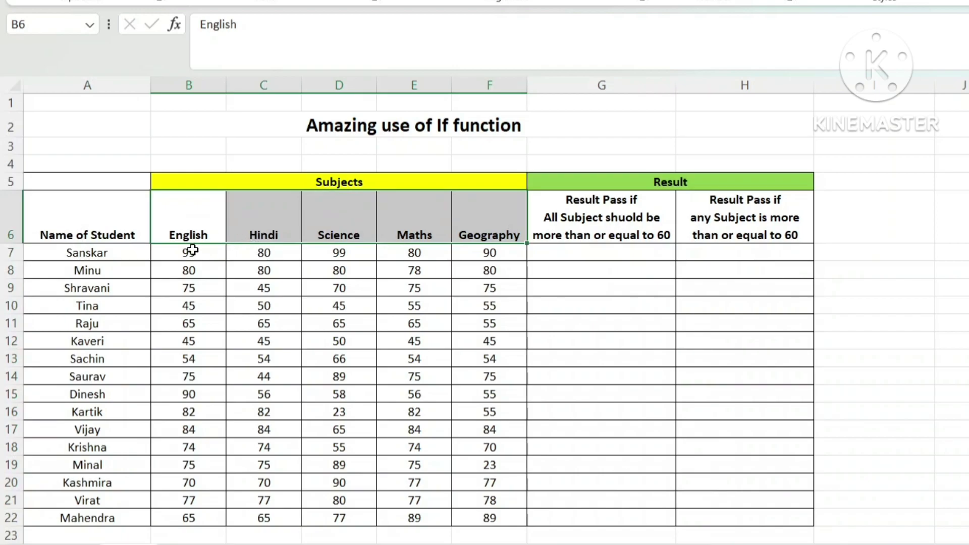
left_click(618, 207)
left_click(723, 215)
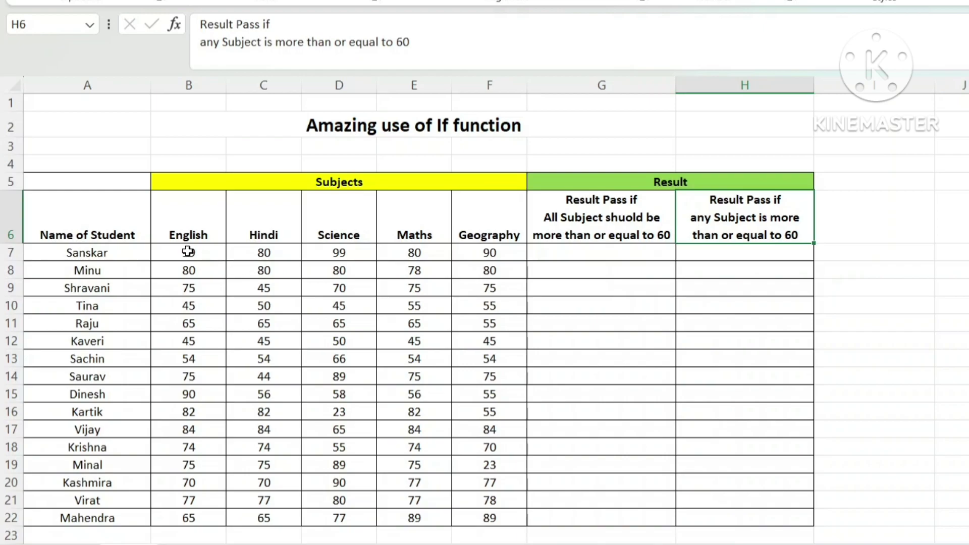
left_click(629, 211)
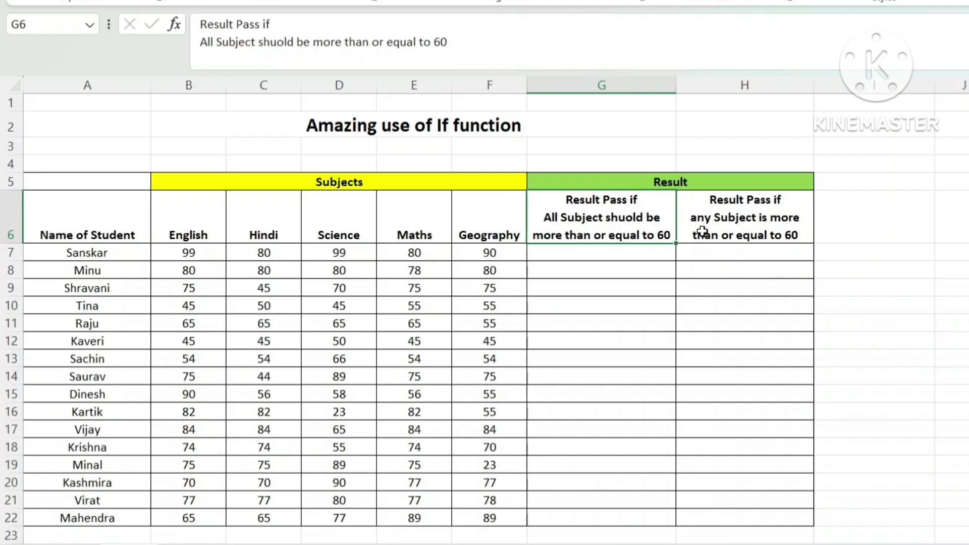
left_click_drag(196, 254, 477, 258)
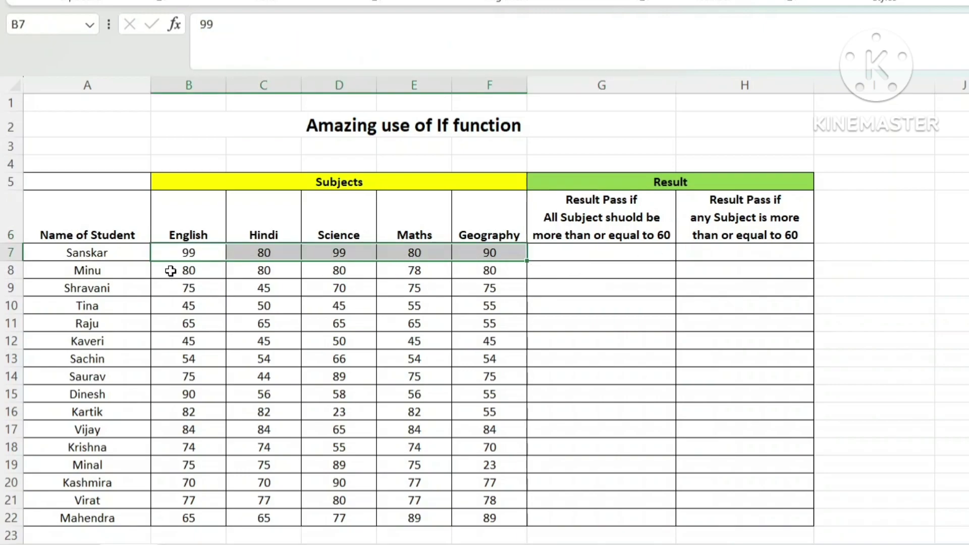
left_click_drag(172, 270, 472, 273)
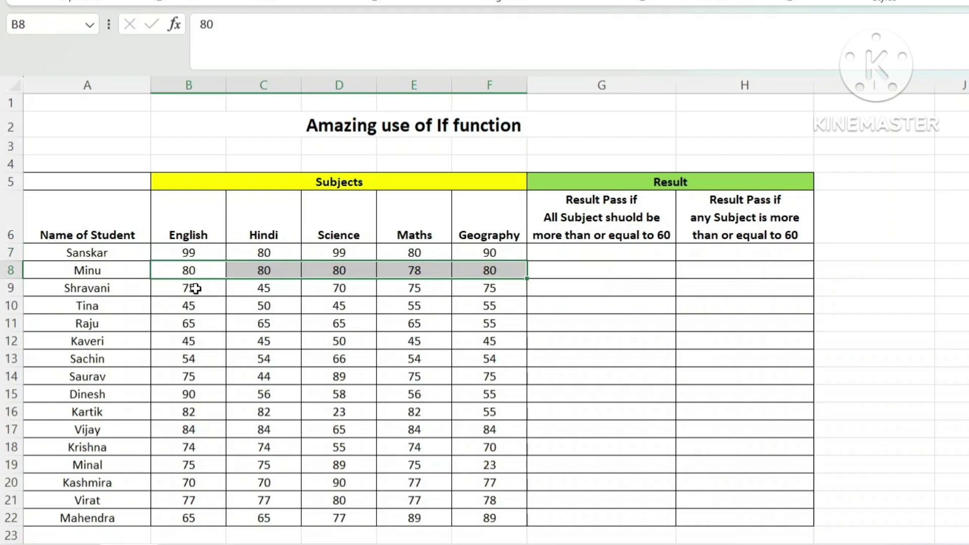
left_click_drag(190, 288, 489, 289)
left_click_drag(204, 309, 485, 306)
- Recheck Sanskar's marks and the G6/H6 rule headings, then select G7 for the result
left_click(589, 253)
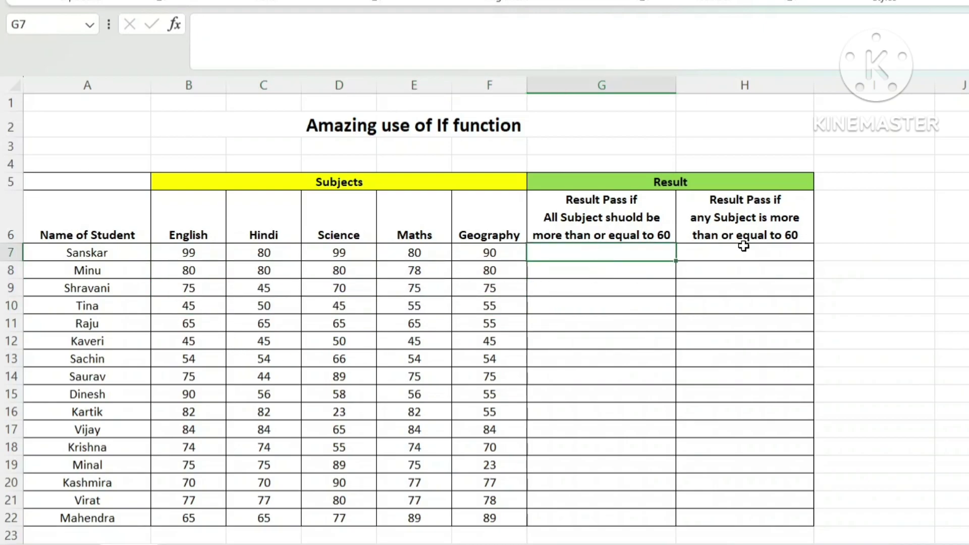
left_click(748, 216)
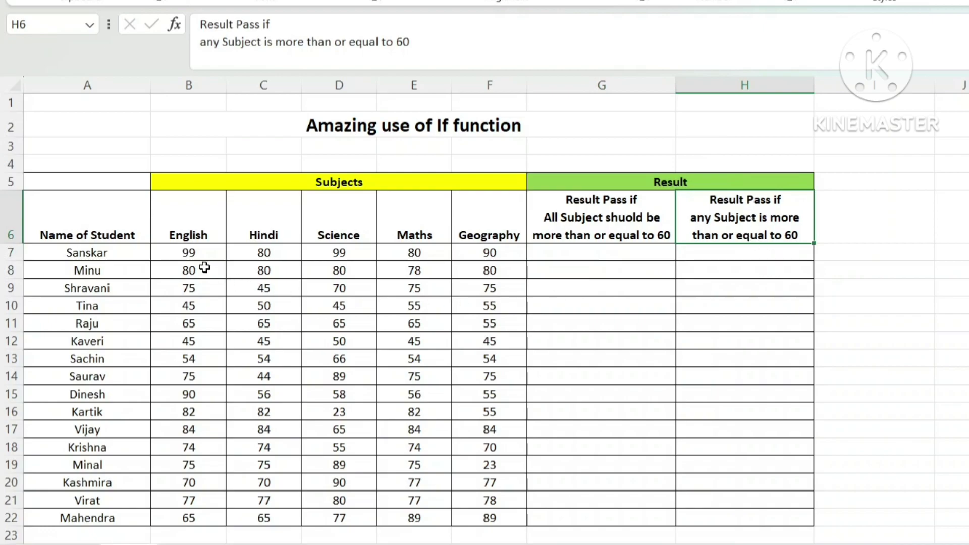
left_click_drag(193, 255, 497, 255)
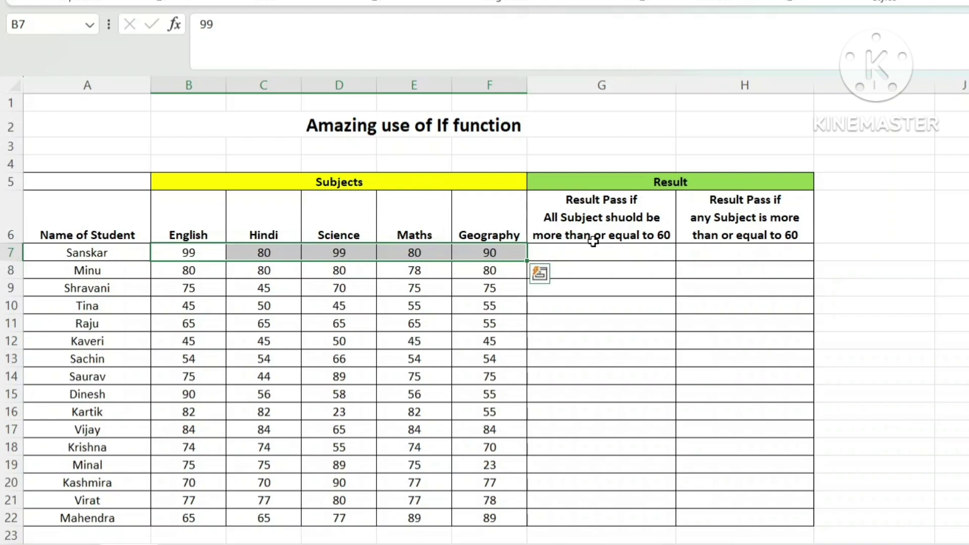
left_click(603, 223)
left_click(601, 251)
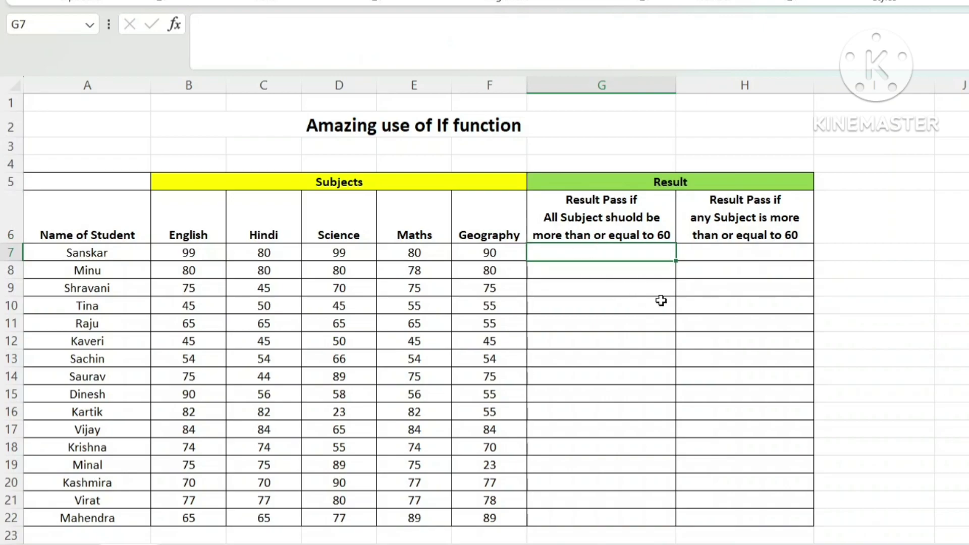
- Start G7's formula as =IF(AND( using the function suggestions
type("=if")
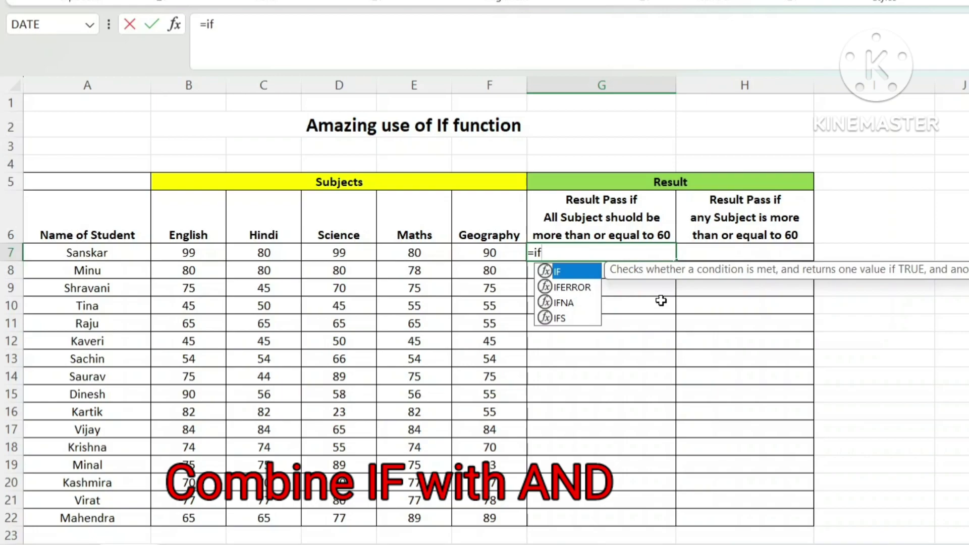
key("Tab")
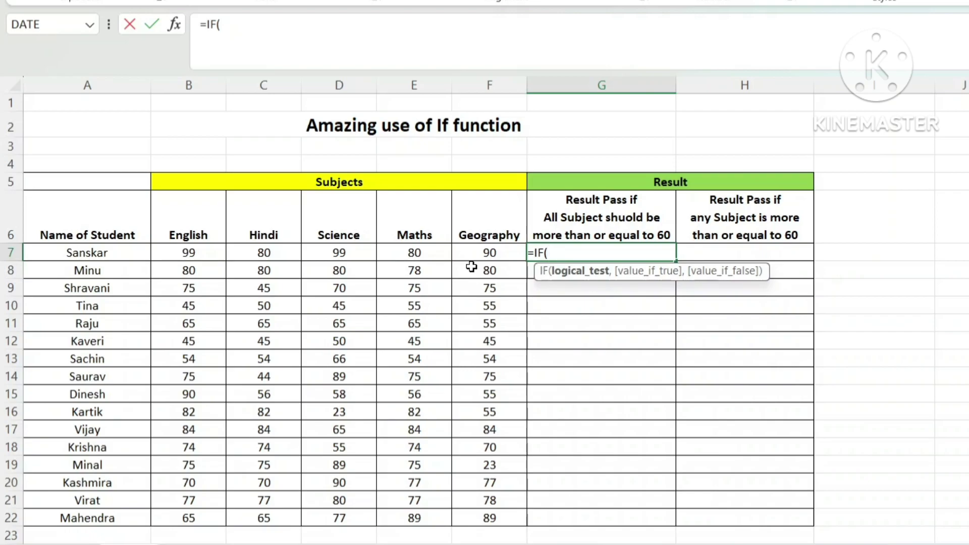
type("and")
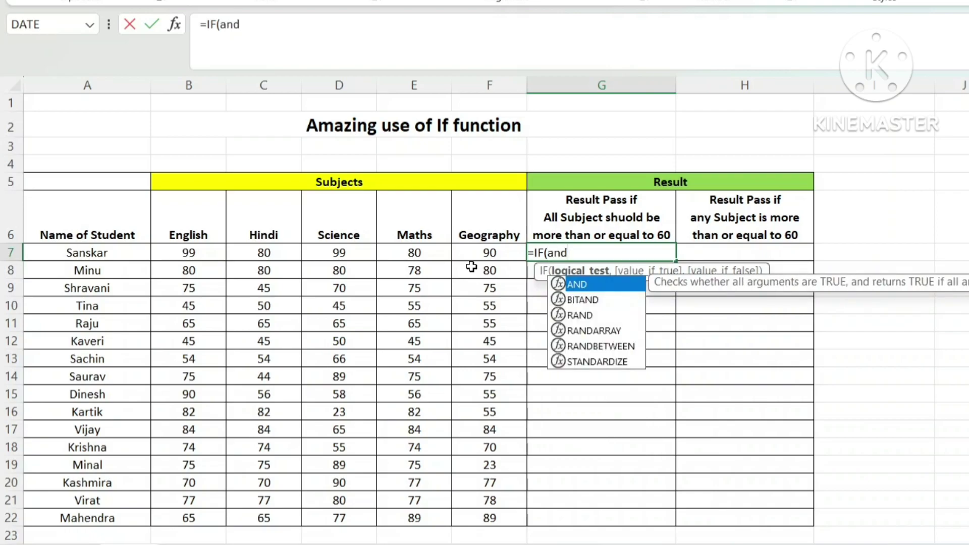
key("Tab")
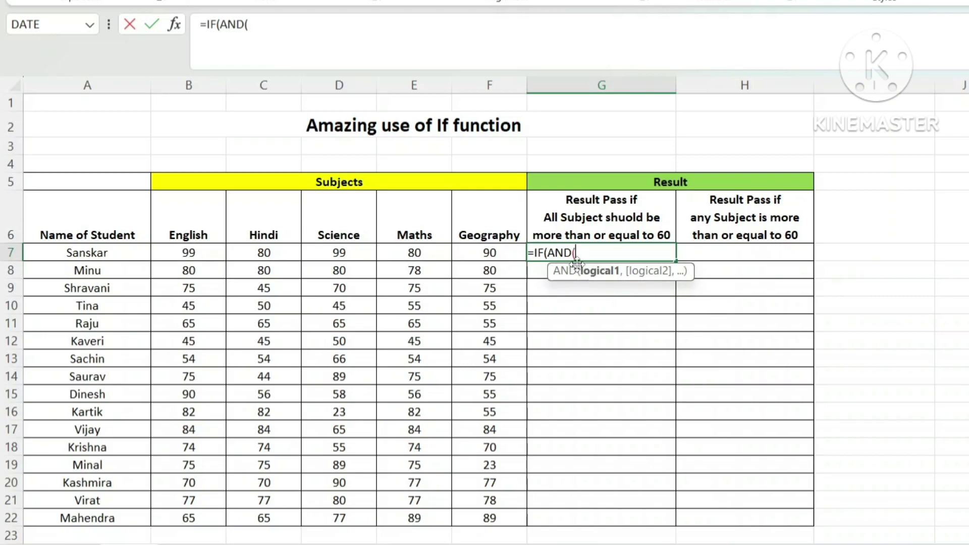
- Build the AND test B7>=60,C7>=60,D7>=60,E7>=60,F7>=60 and close its parenthesis
left_click(208, 252)
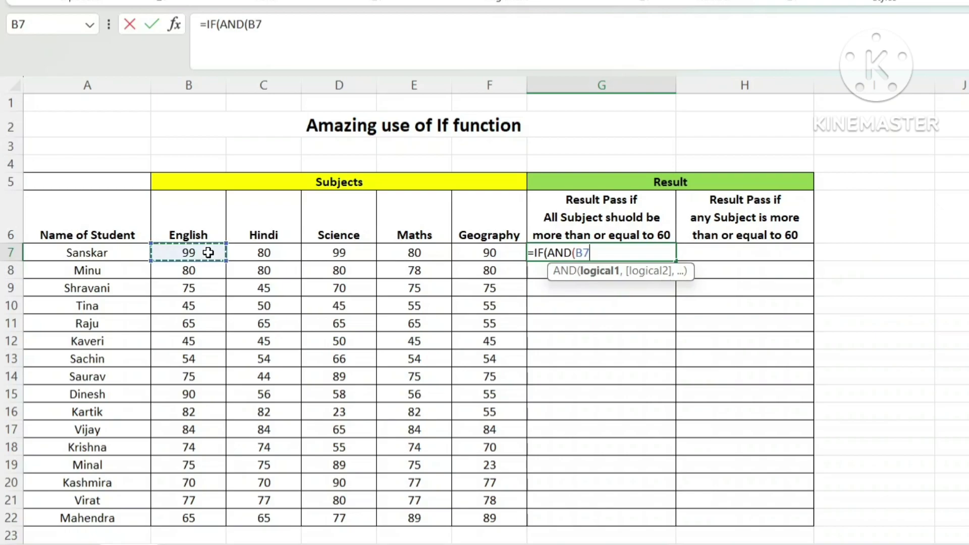
type(">")
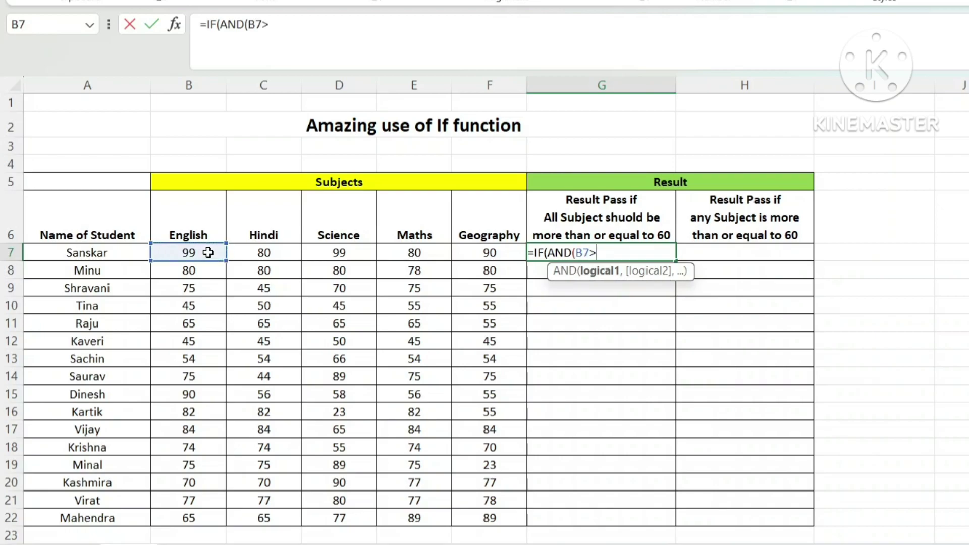
type("=60,")
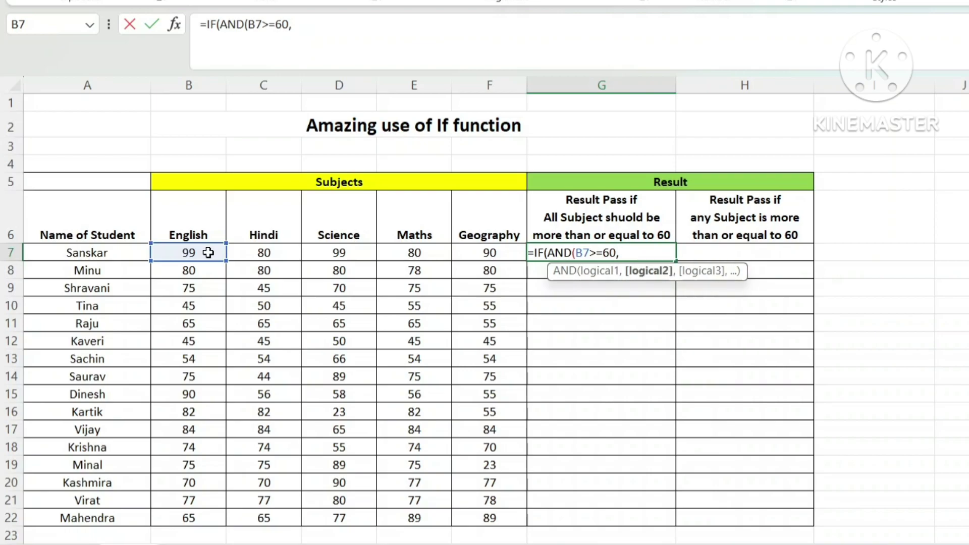
left_click(263, 253)
type(">")
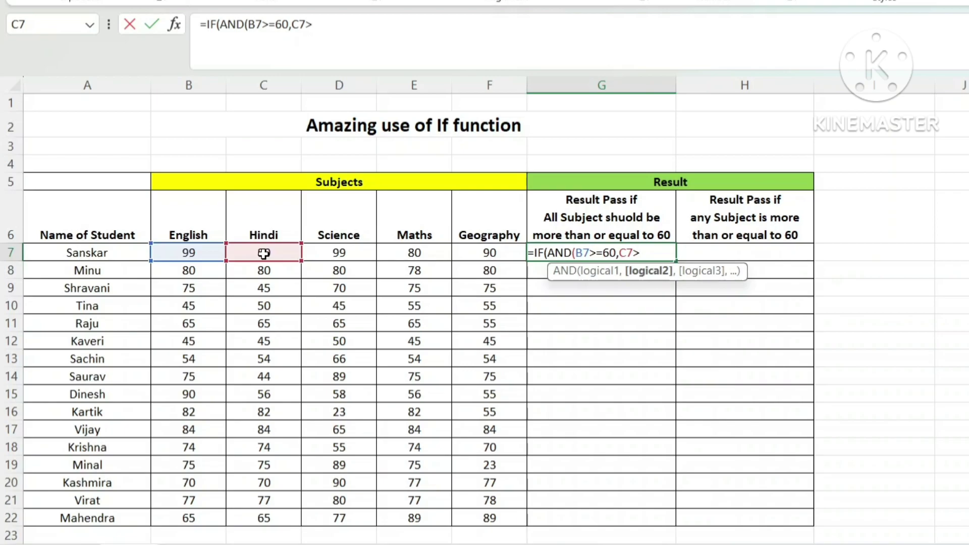
type("=60,")
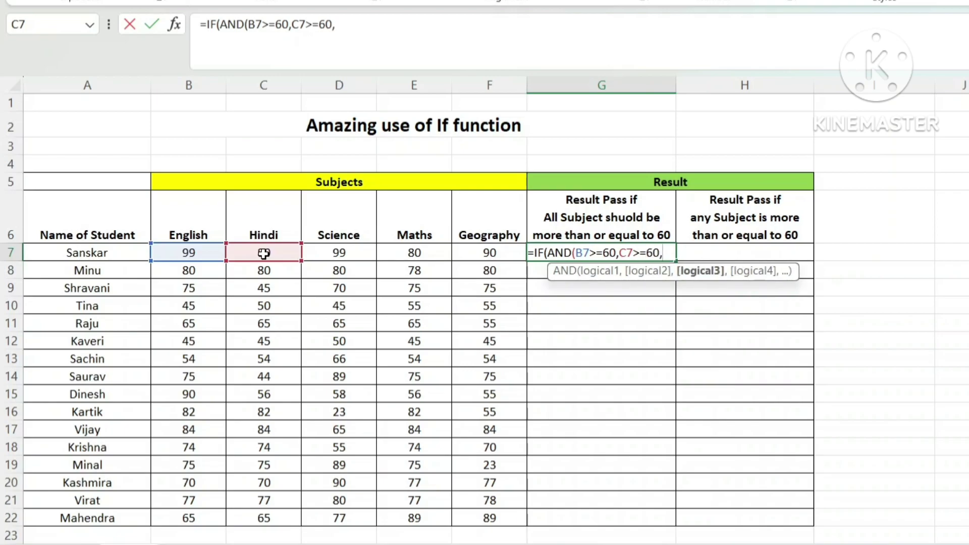
left_click(343, 251)
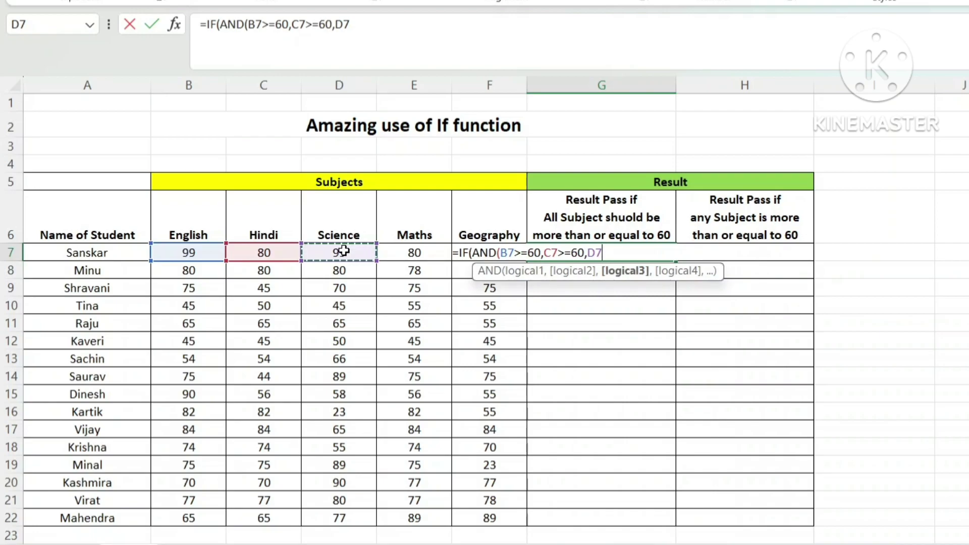
type(">=60")
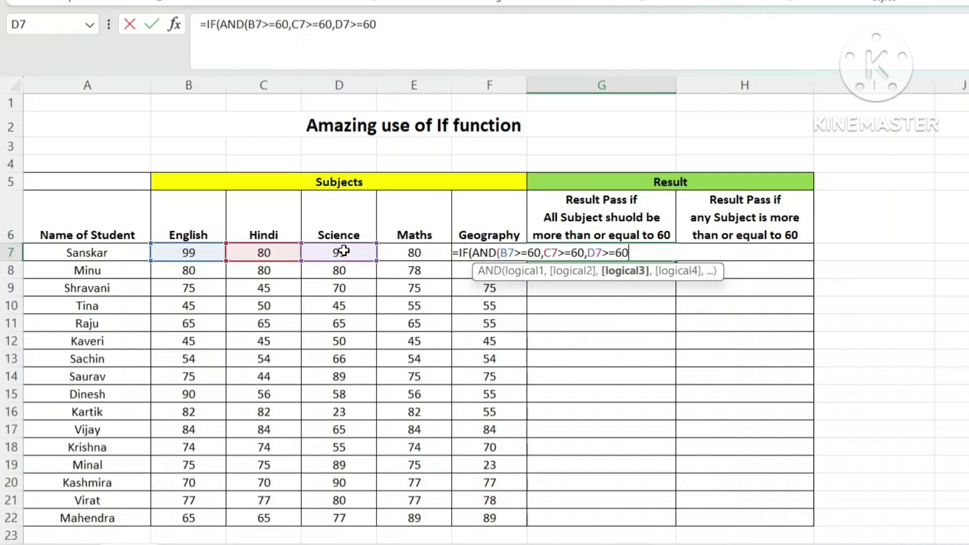
type(",")
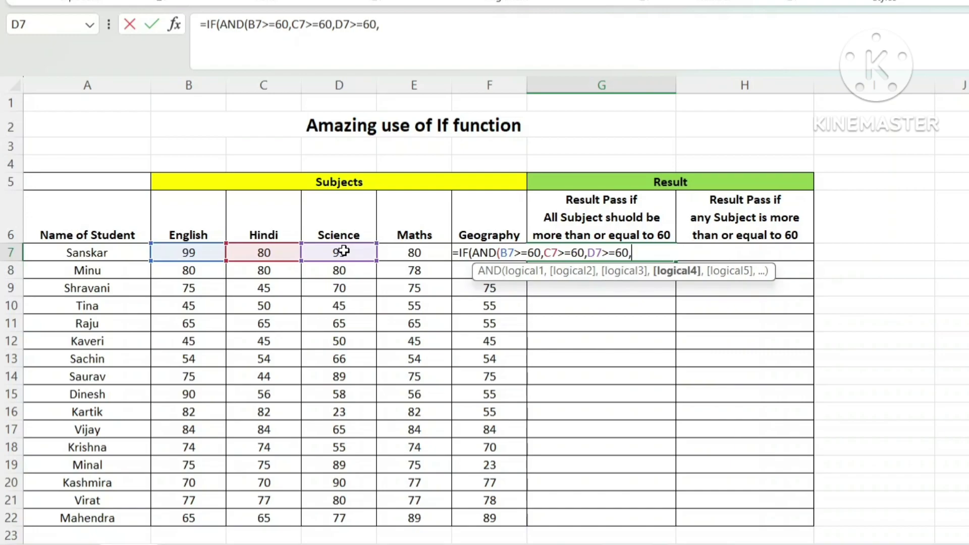
left_click(397, 252)
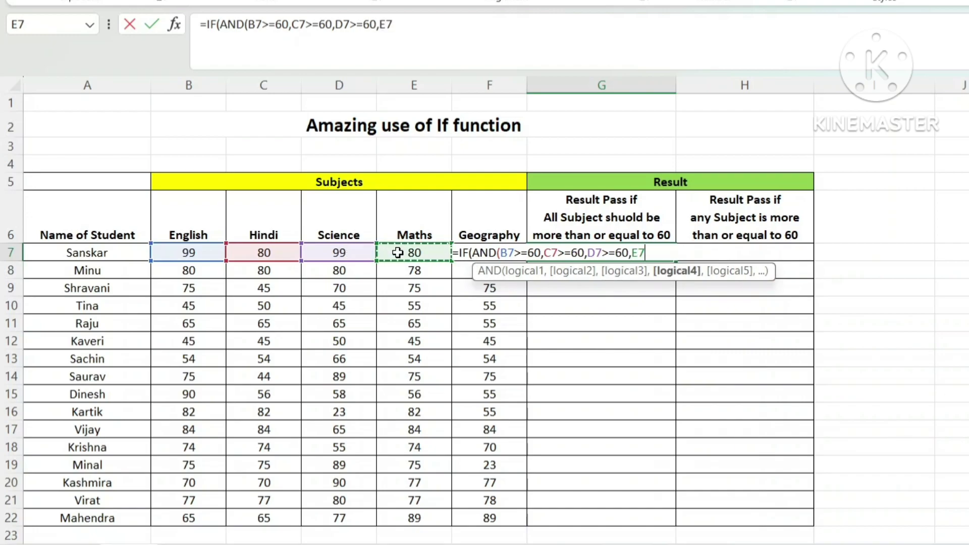
type(">=60")
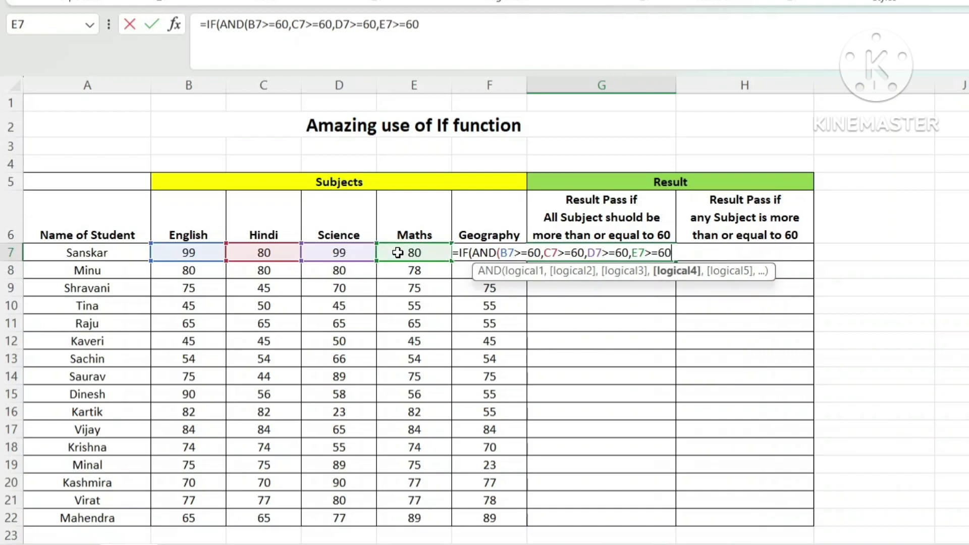
type(",")
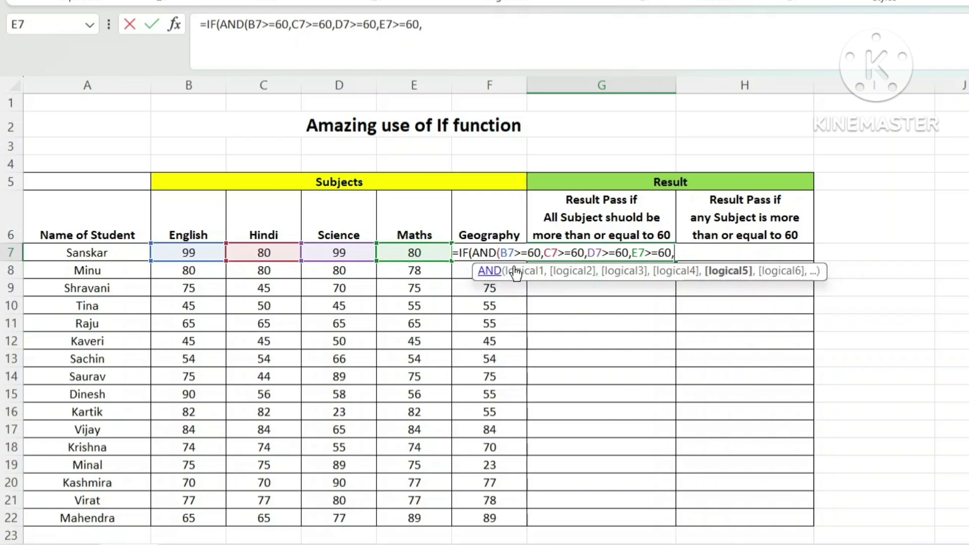
left_click(494, 233)
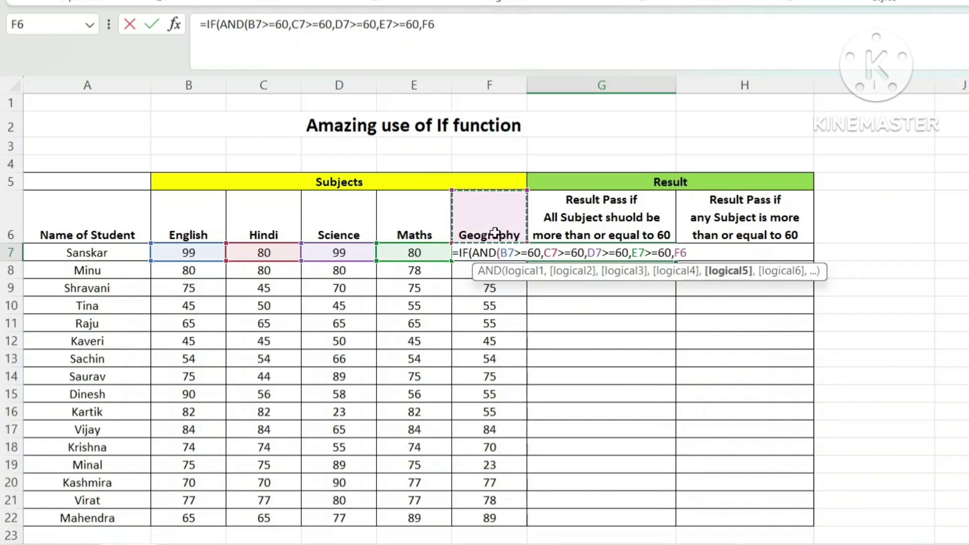
key("Down")
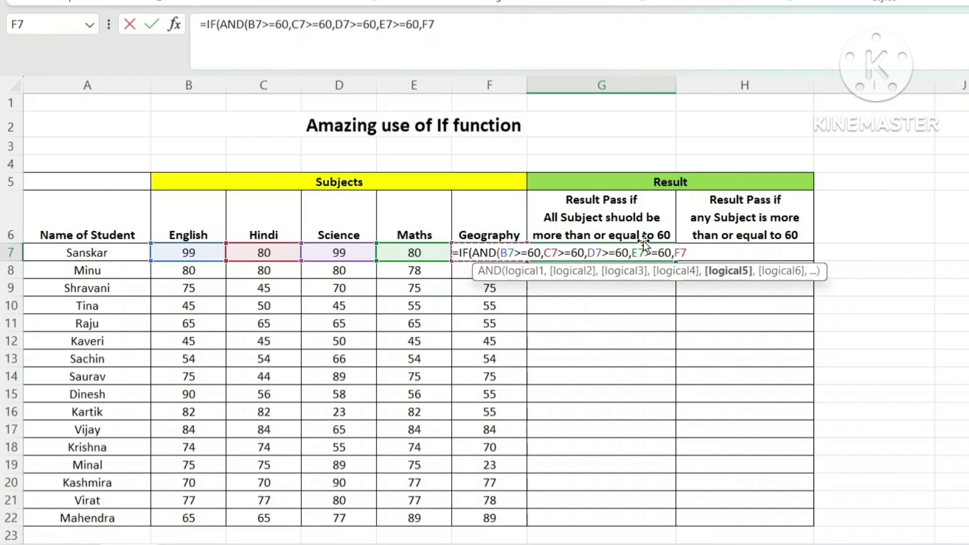
type(">=60")
type(")")
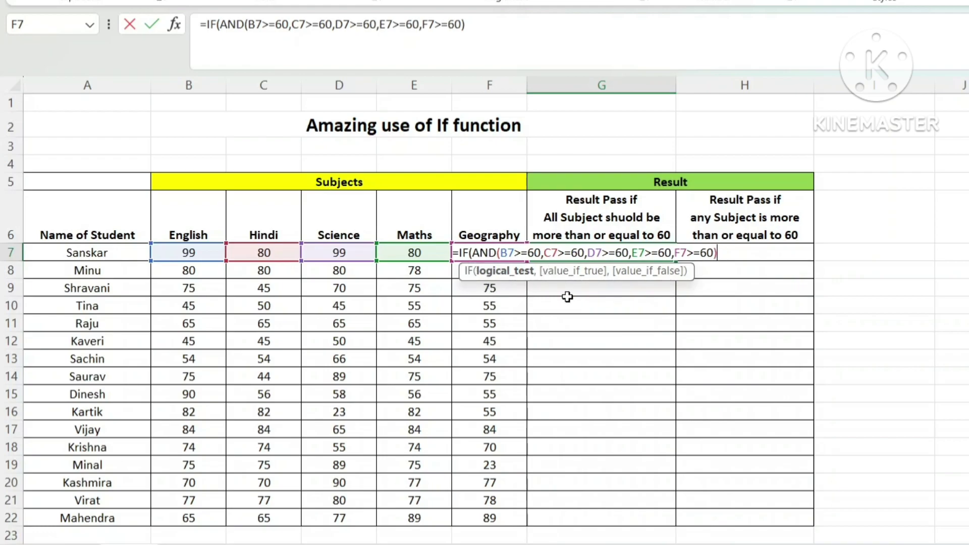
- Add "Pass" as the true value and "Fail" as the false value, fixing a typo
type(",")
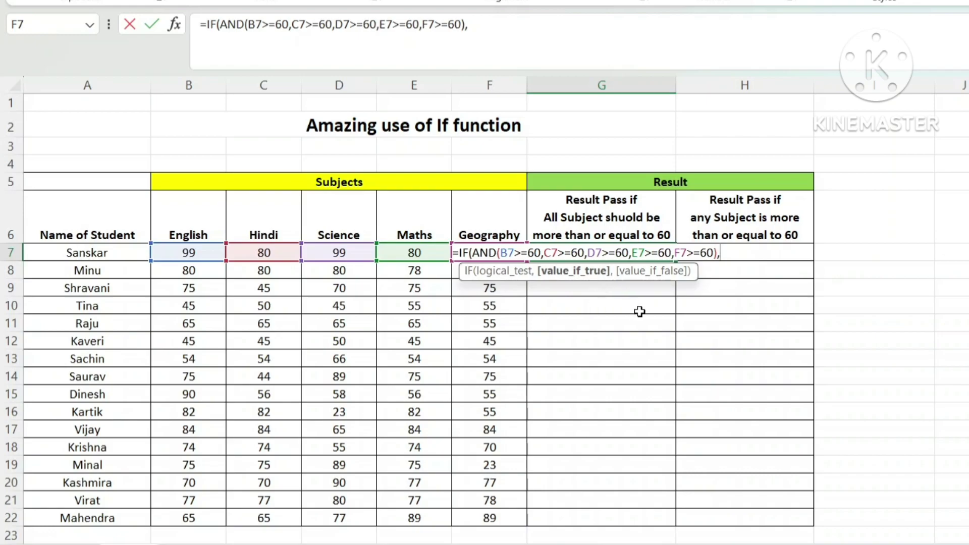
type("\"Pass\"")
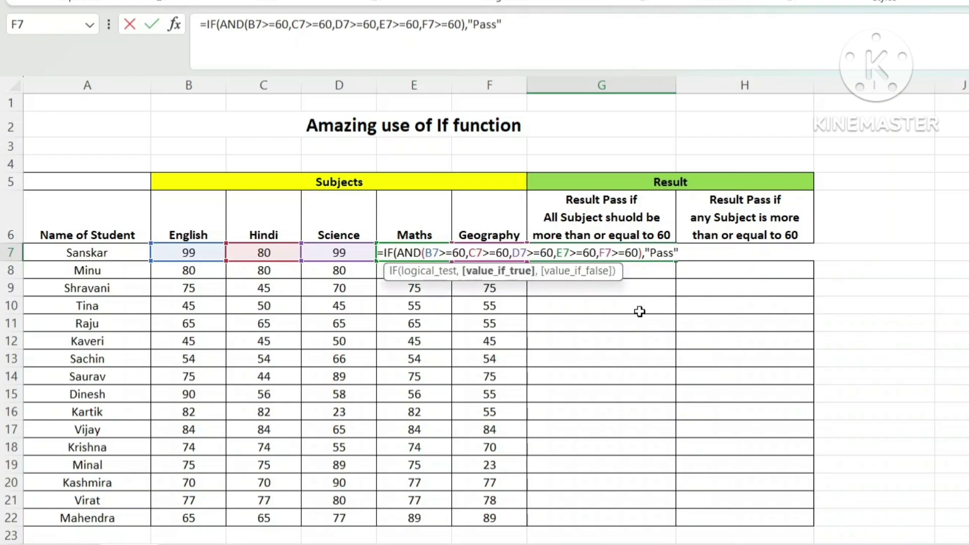
type(",")
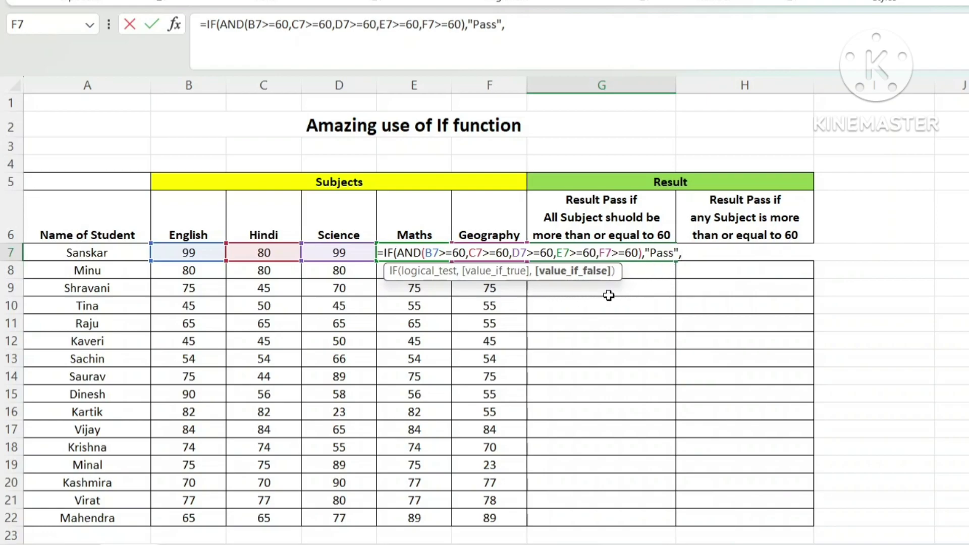
type("\"")
type("Fsi")
key("BackSpace")
key("BackSpace")
type("ail\"")
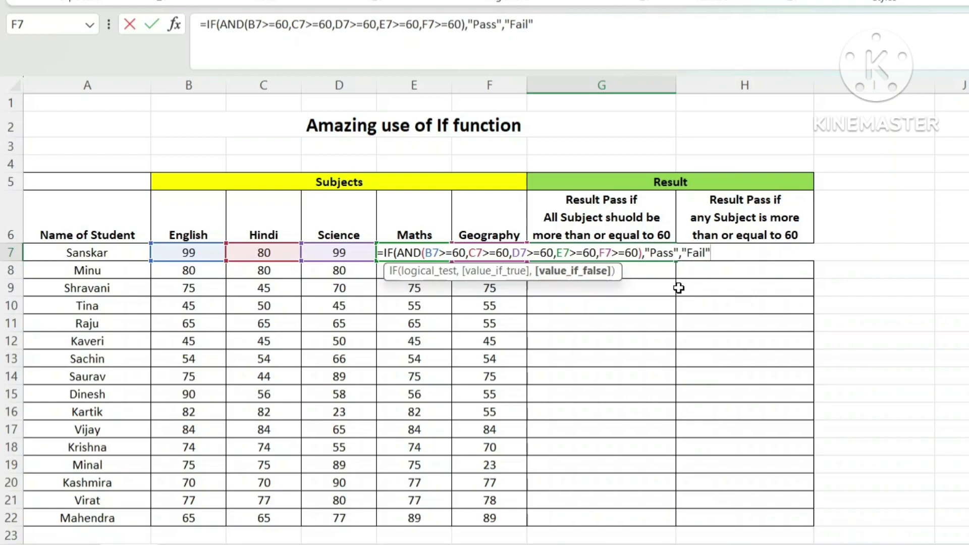
type(")")
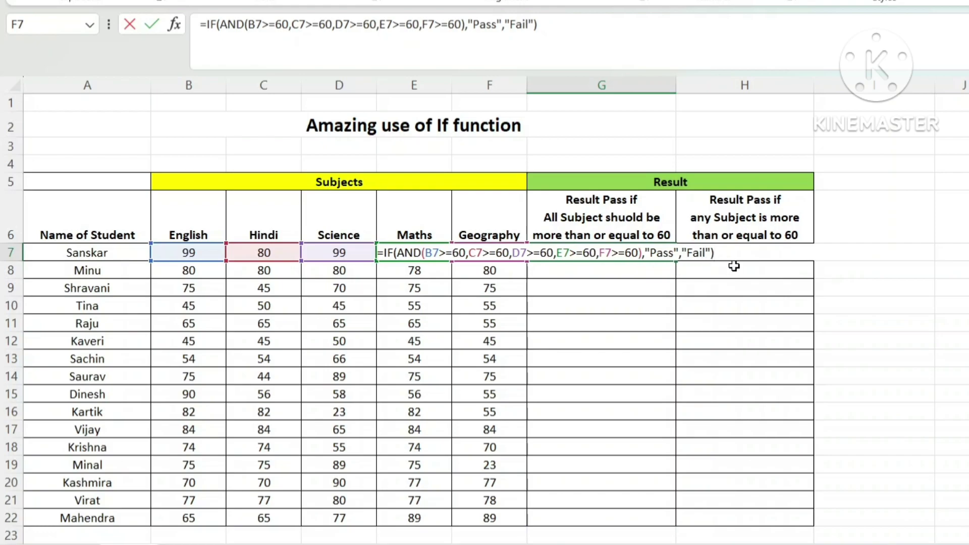
- Commit Sanskar's result in G7 and fill the formula down to G22
key("Return")
left_click(617, 253)
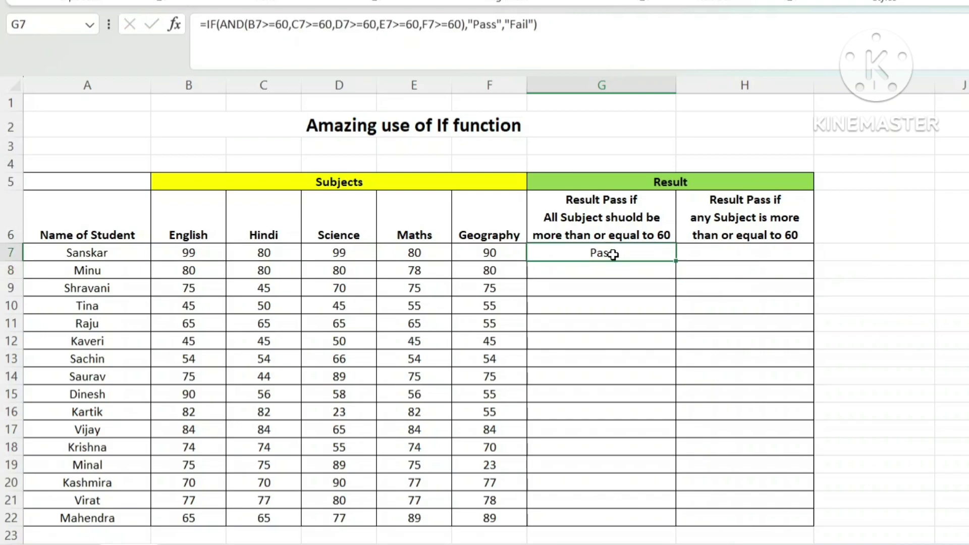
left_click_drag(189, 252, 475, 253)
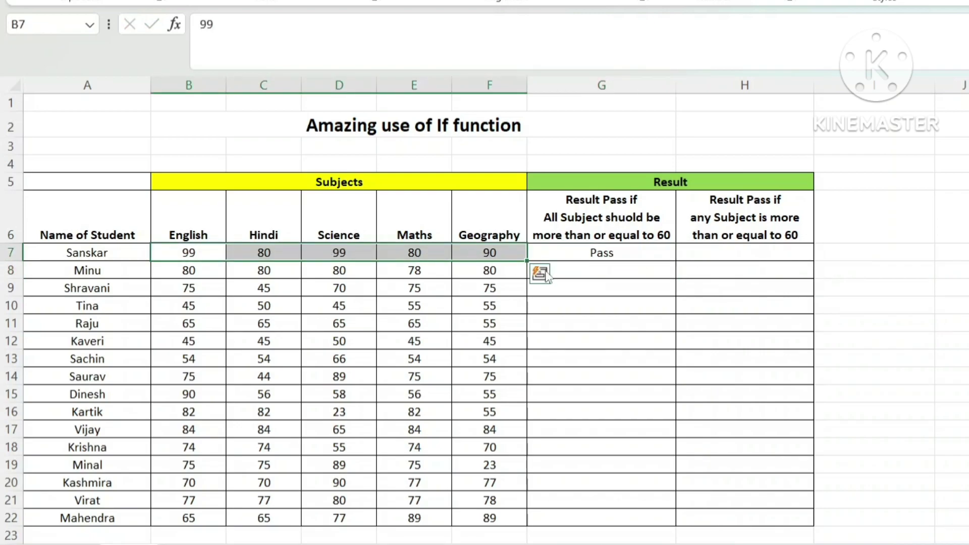
left_click(585, 253)
left_click_drag(676, 261, 677, 520)
- Spot-check Fail results against Shravani's Hindi 45 and Raju's Geography 55, then select H7
left_click(601, 290)
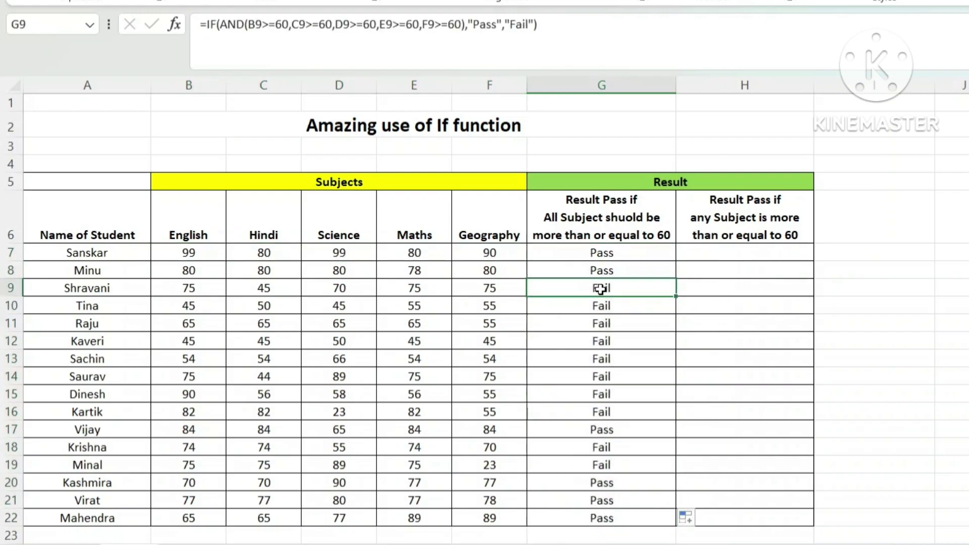
left_click(248, 289)
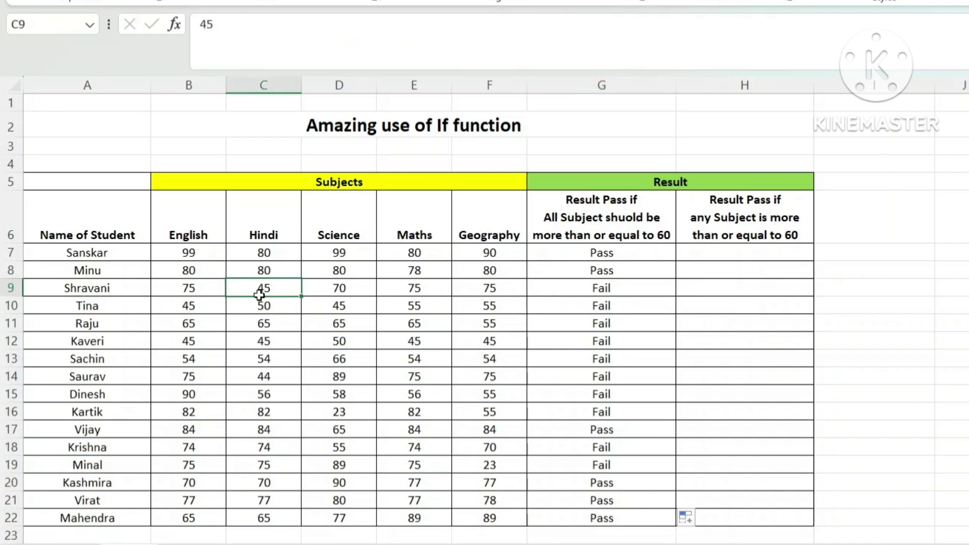
left_click(609, 327)
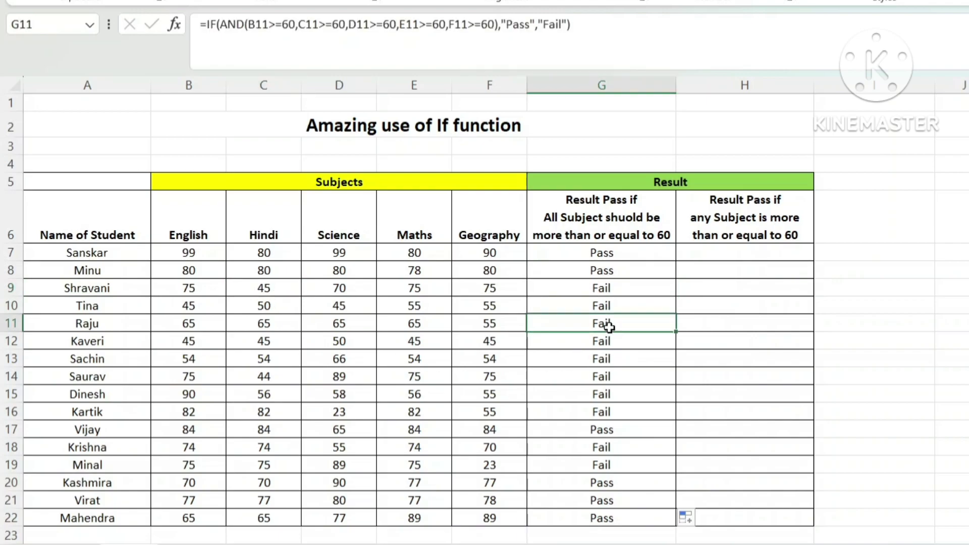
left_click(488, 326)
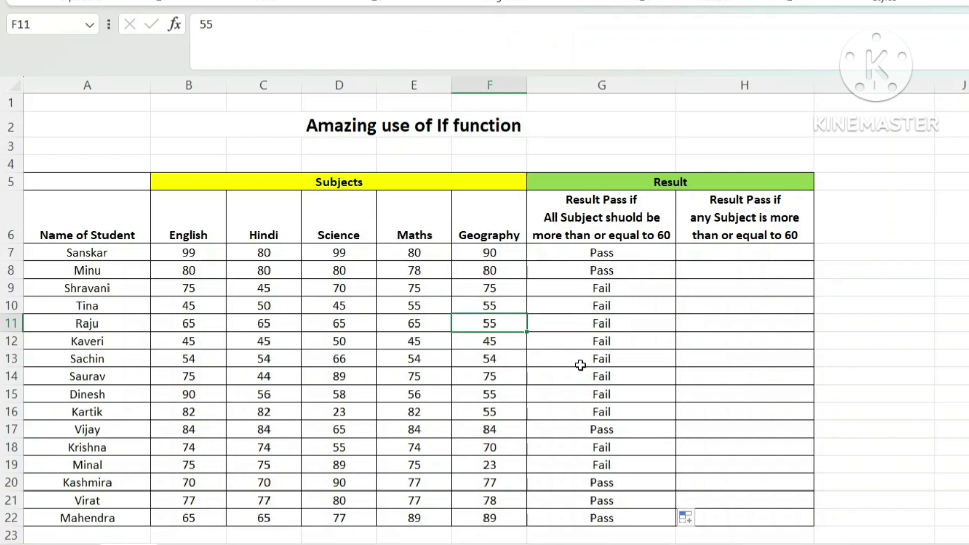
left_click(612, 206)
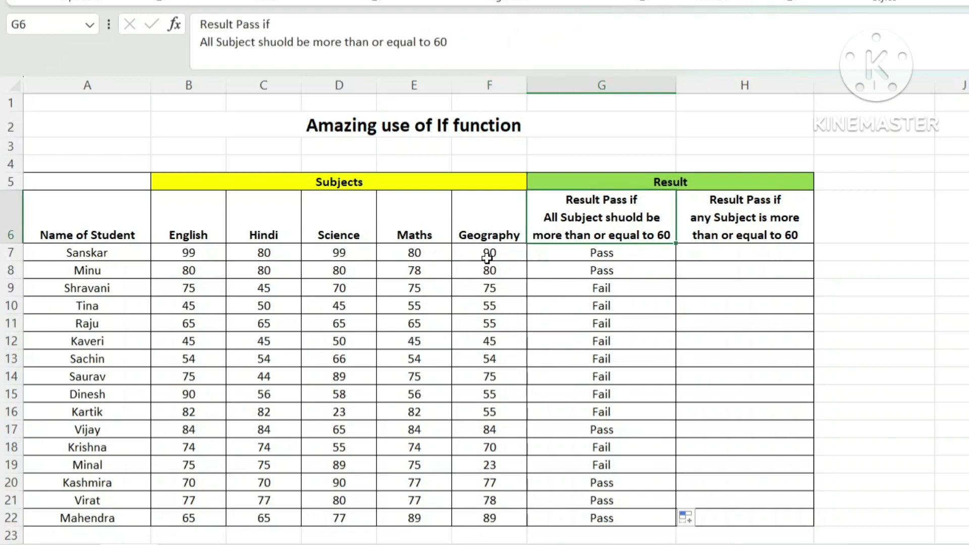
left_click_drag(186, 253, 492, 254)
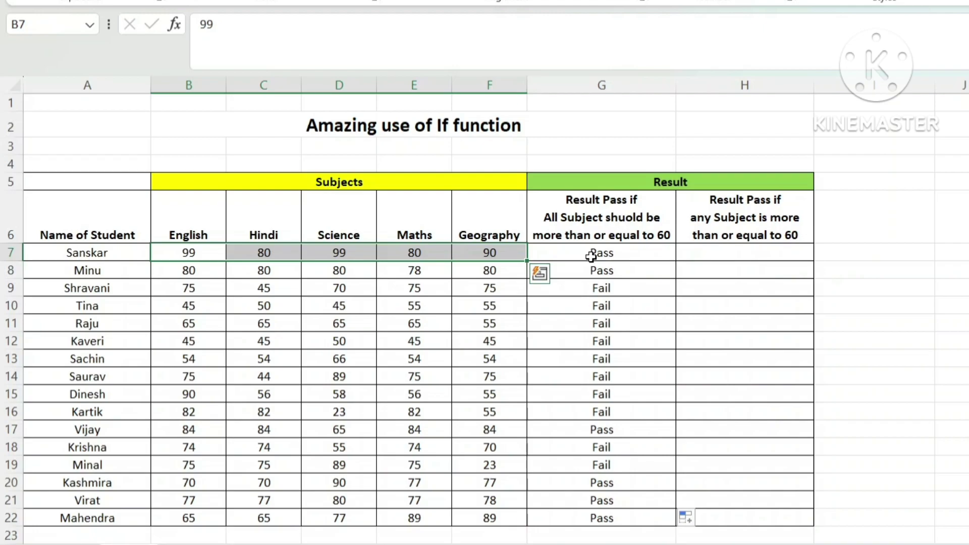
left_click(591, 256)
left_click(735, 217)
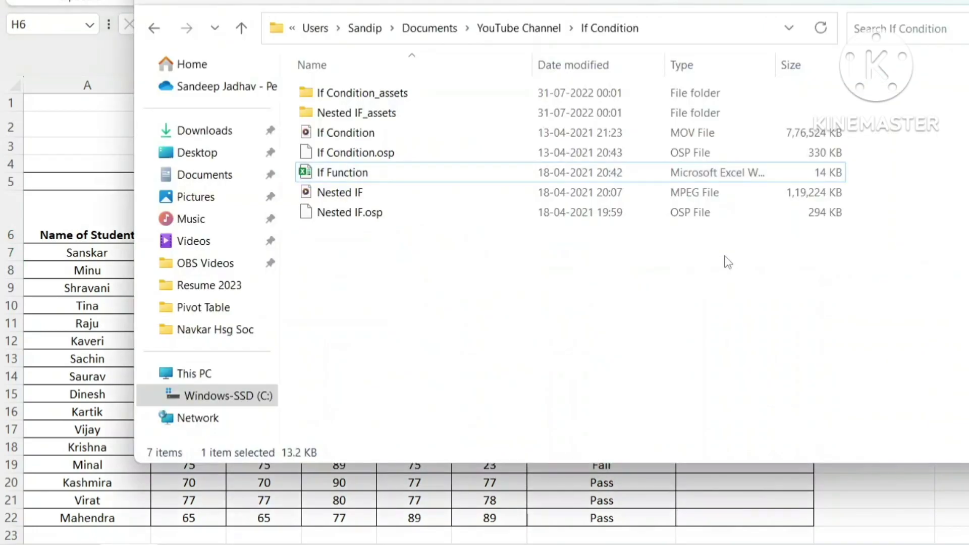
left_click(727, 262)
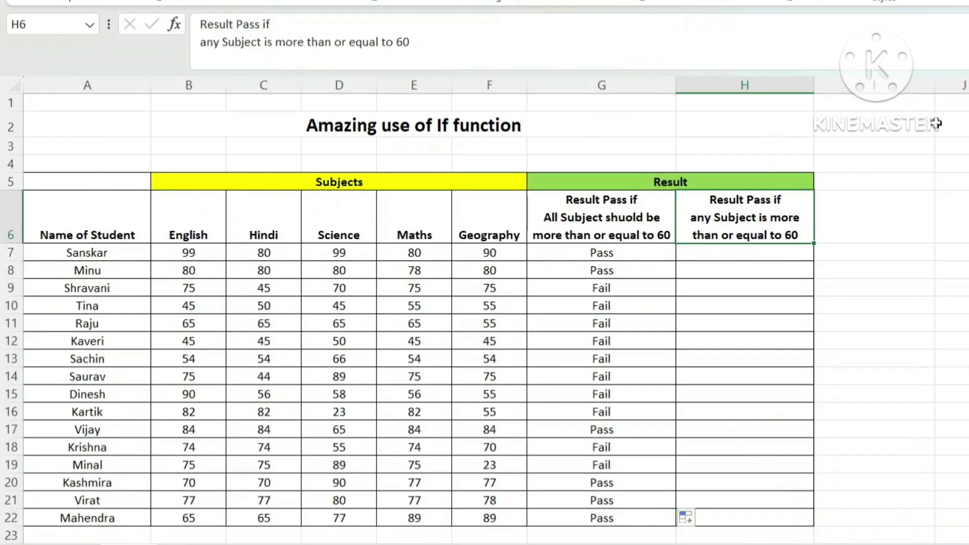
left_click(719, 254)
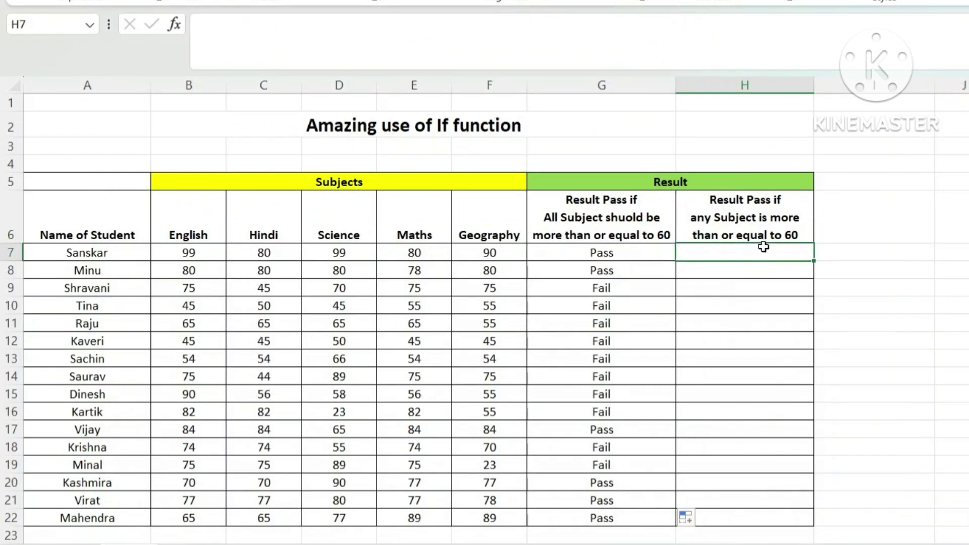
- Enter =IF(OR(B7>=60,C7>=60,D7>=60,E7>=60,F7>=60),"Pass","Fail") in H7
type("=if")
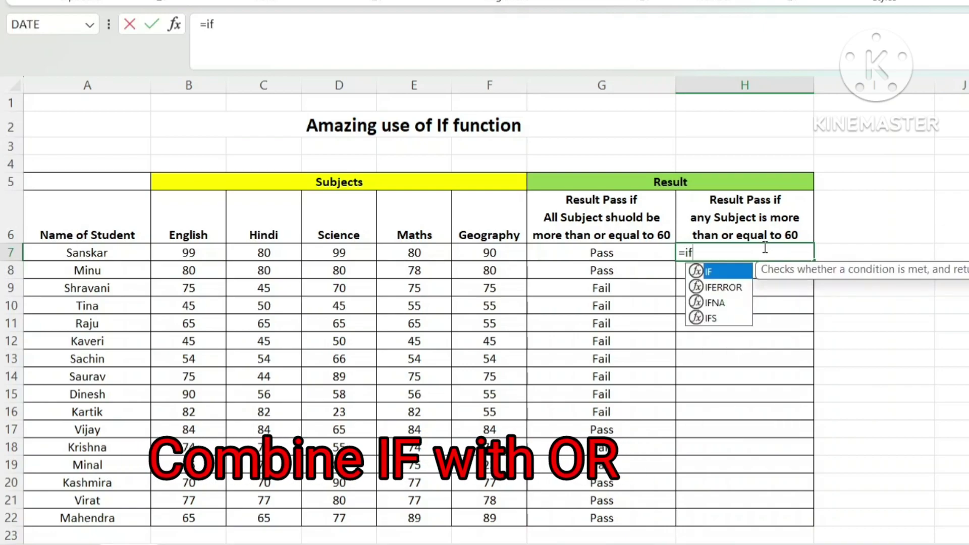
type("(or")
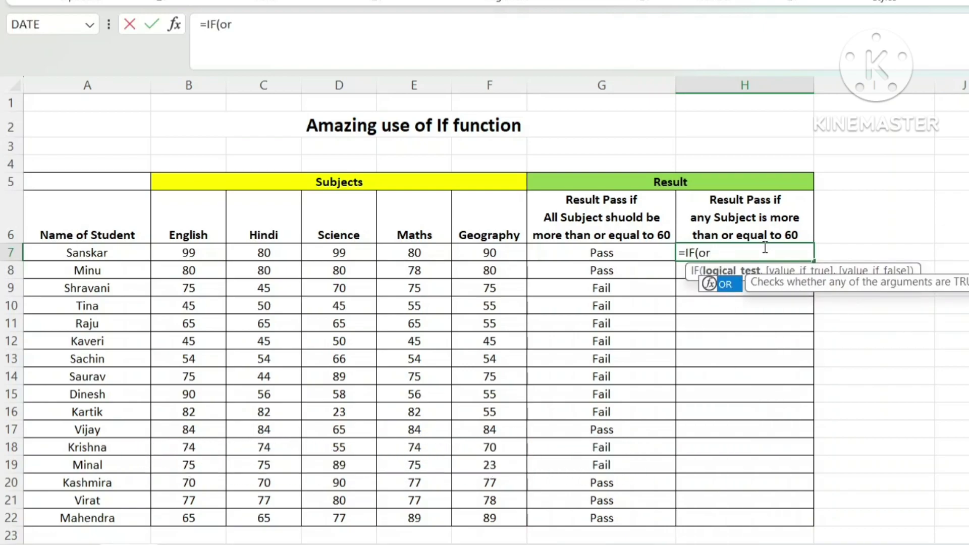
key("Tab")
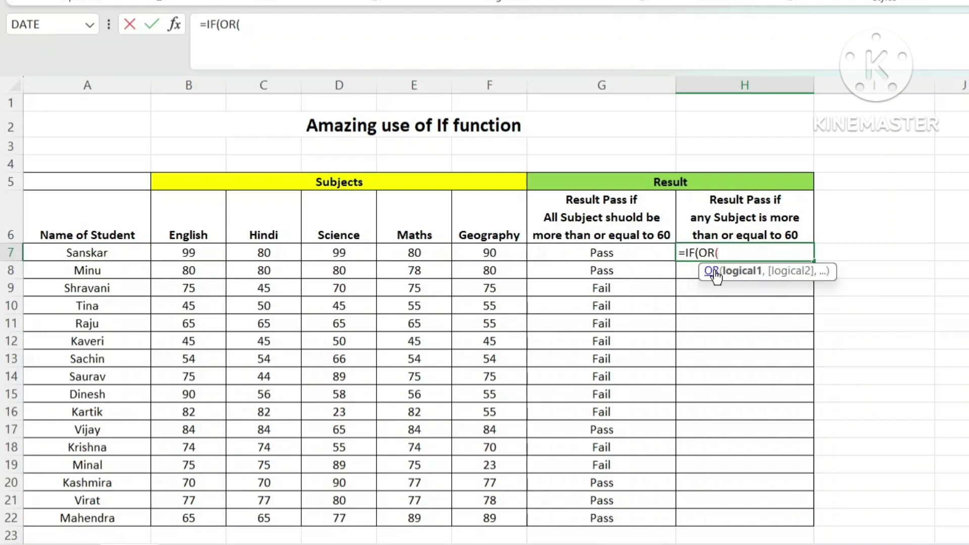
left_click(203, 254)
type(">=")
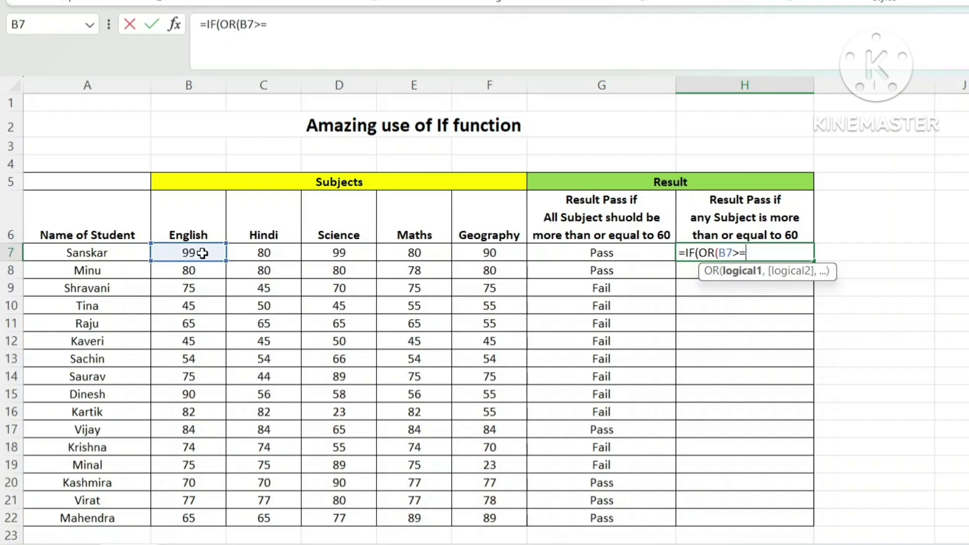
type("60,")
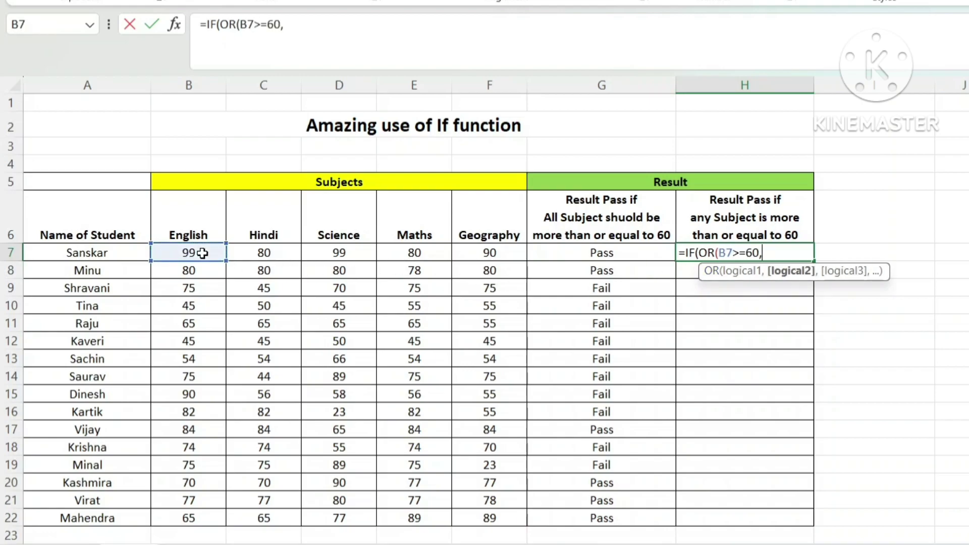
left_click(264, 254)
type(">")
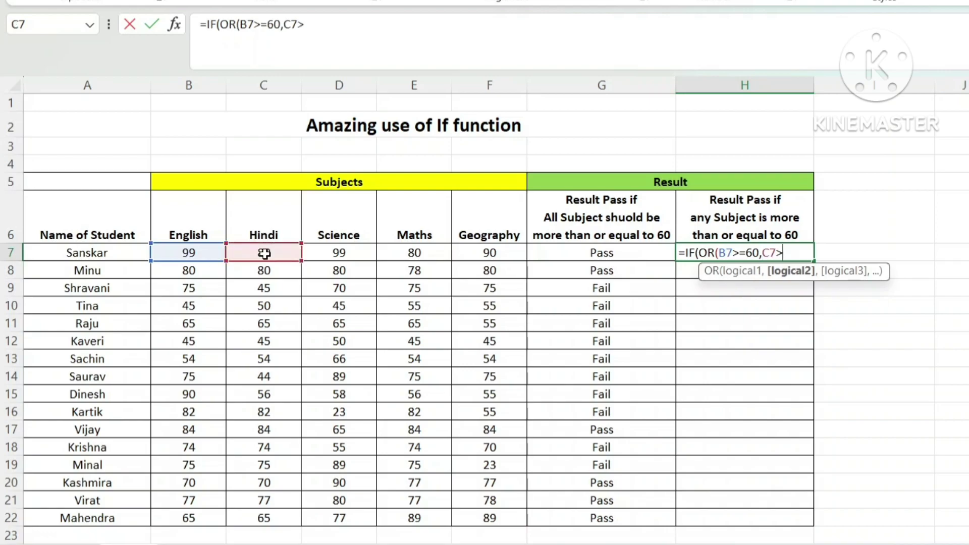
type("=60,")
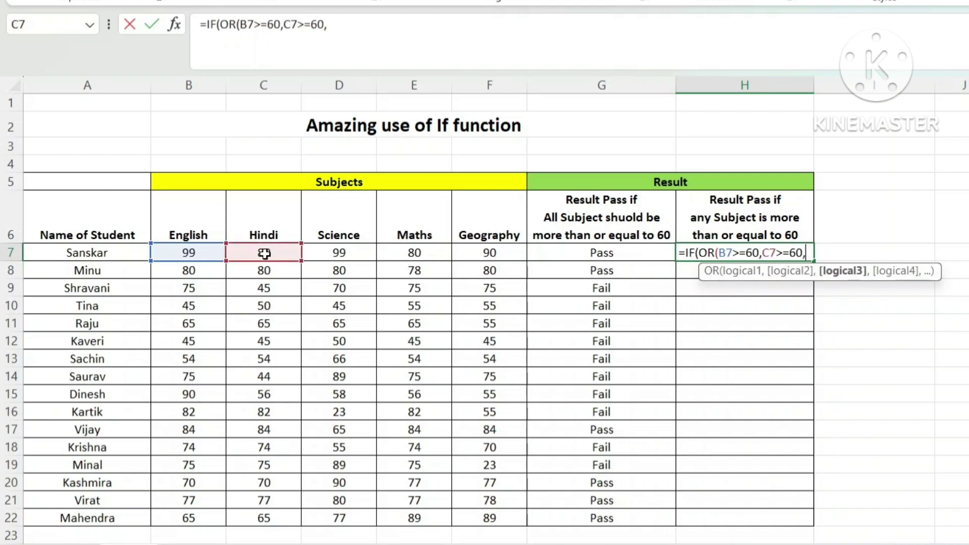
left_click(357, 255)
type(">")
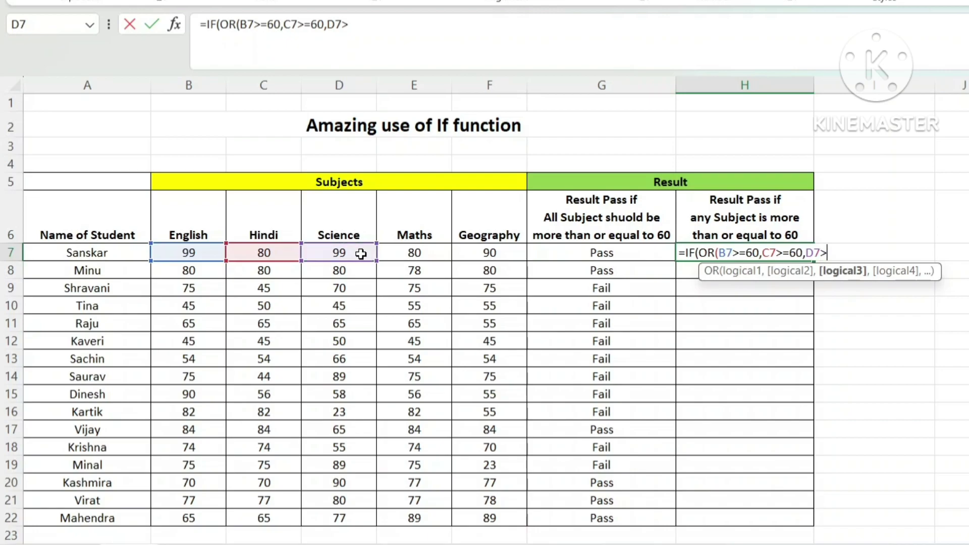
type("=60,")
left_click(418, 253)
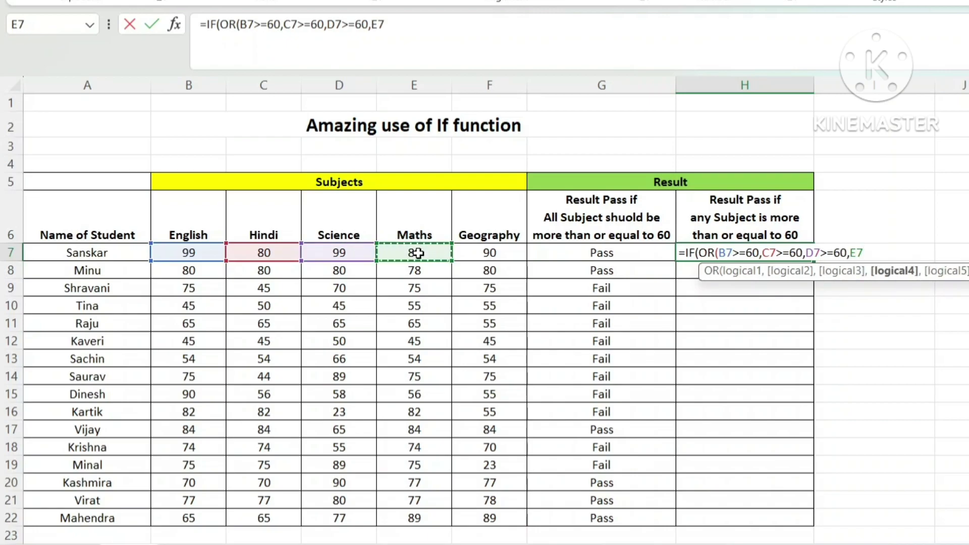
type(">=60,")
left_click(483, 255)
type(">=60")
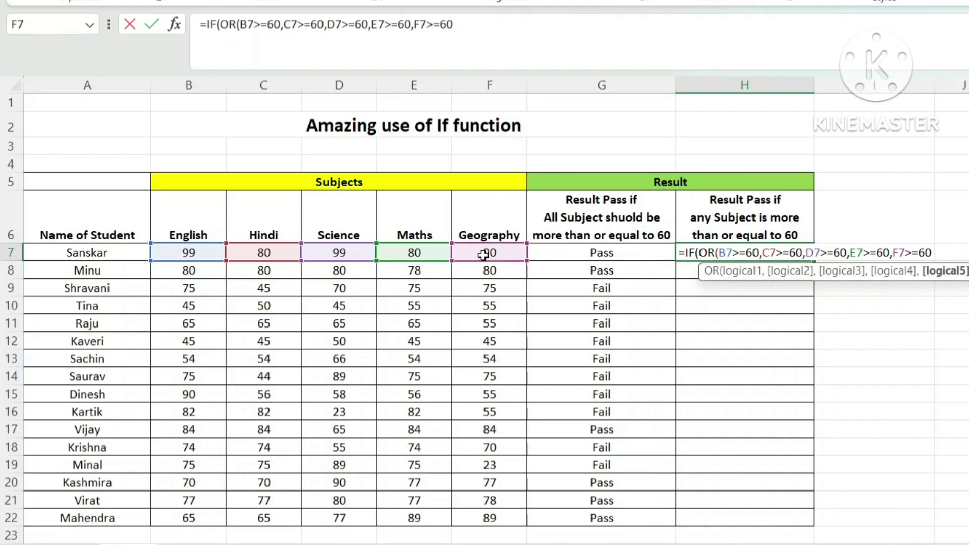
type(")")
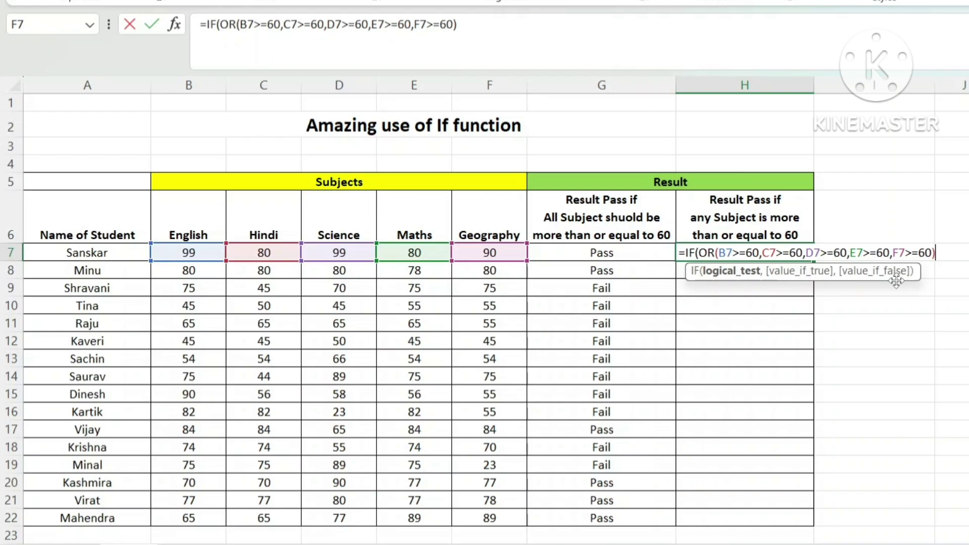
type(",")
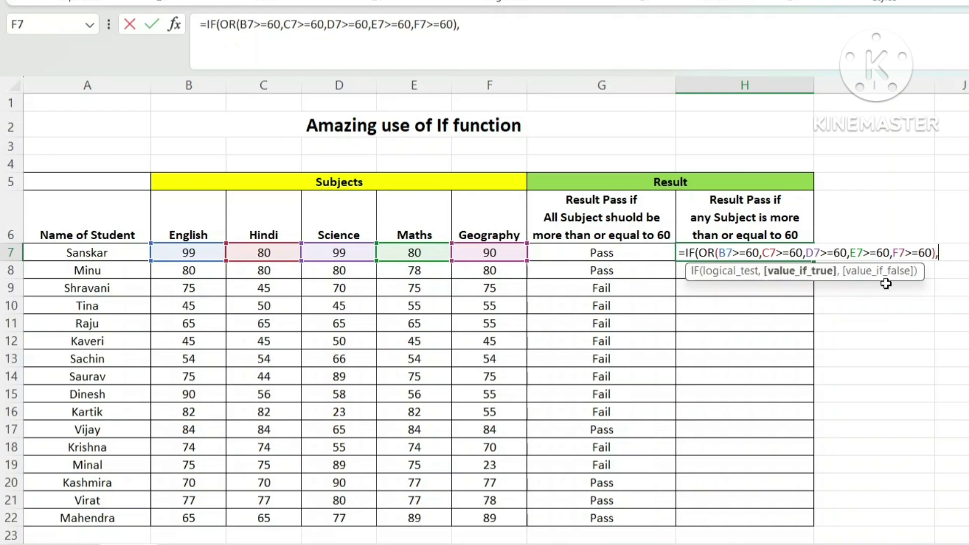
type("\"Pass\",")
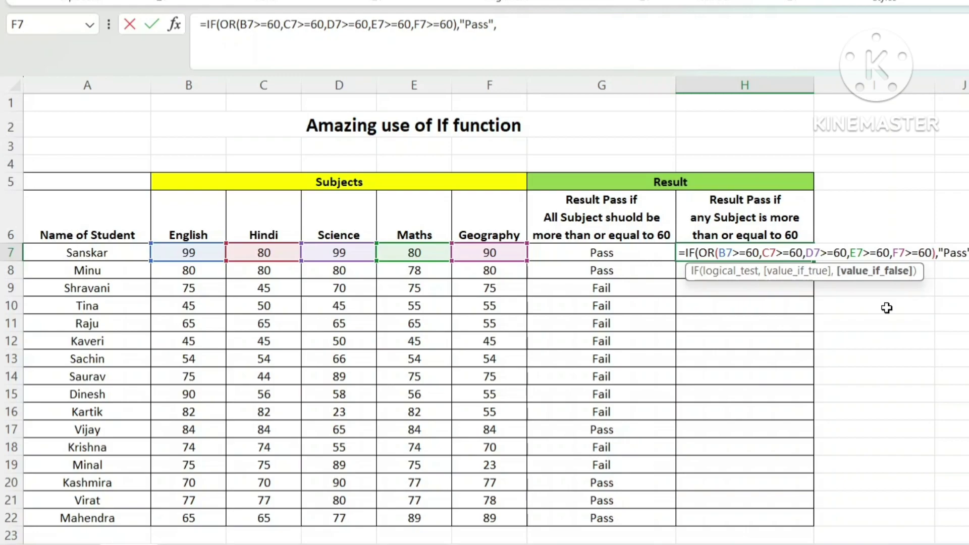
type("\"Fail")
key("Return")
- Accept the suggested formula correction and fill H7's OR formula down through H22
left_click(661, 301)
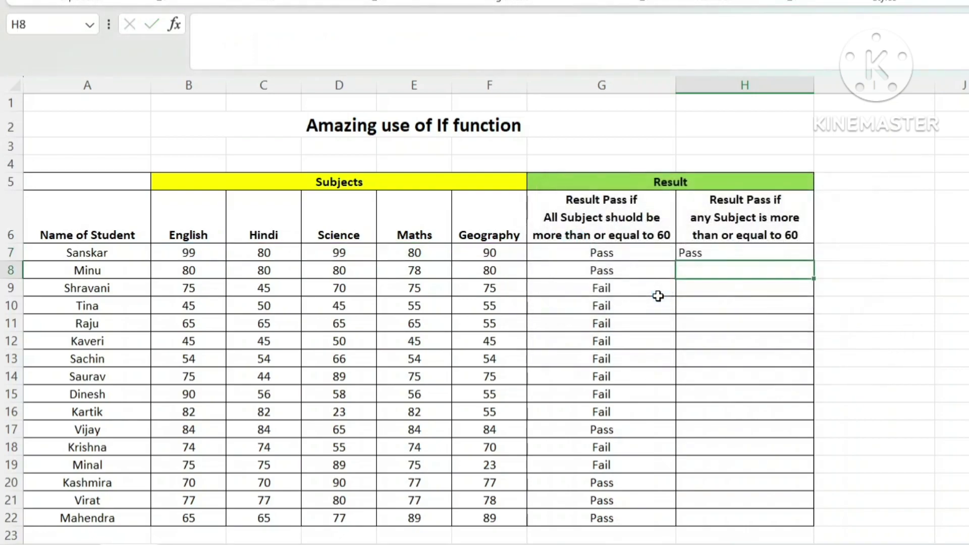
left_click_drag(712, 253, 718, 520)
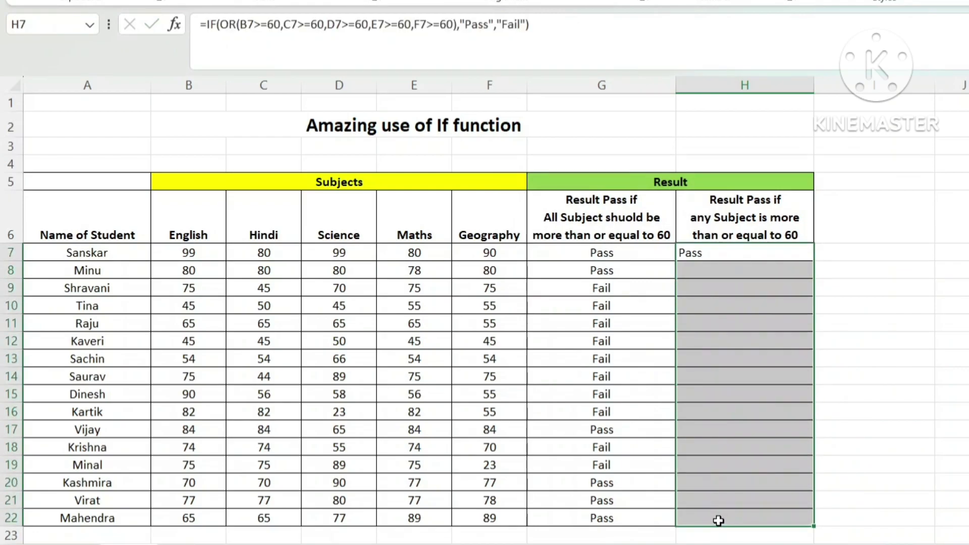
key("ctrl+d")
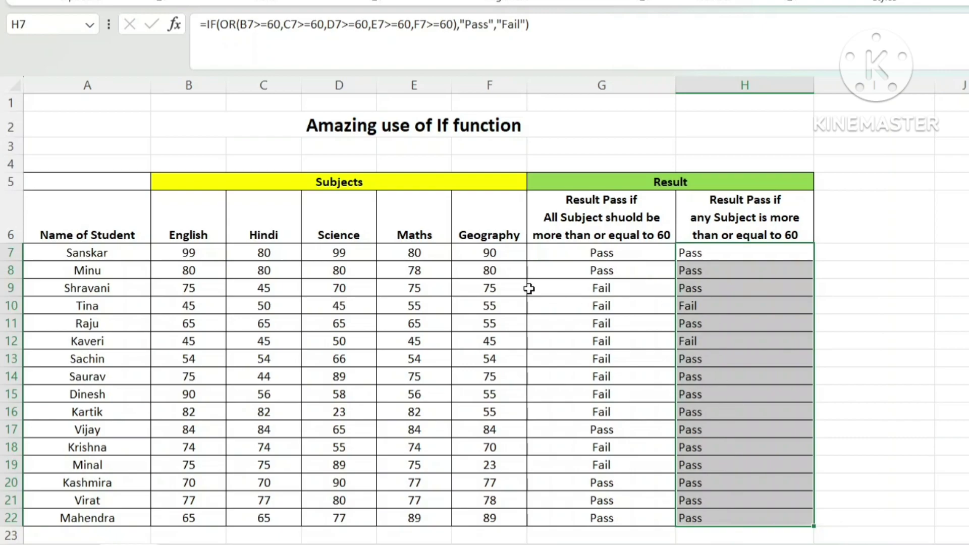
left_click(492, 255)
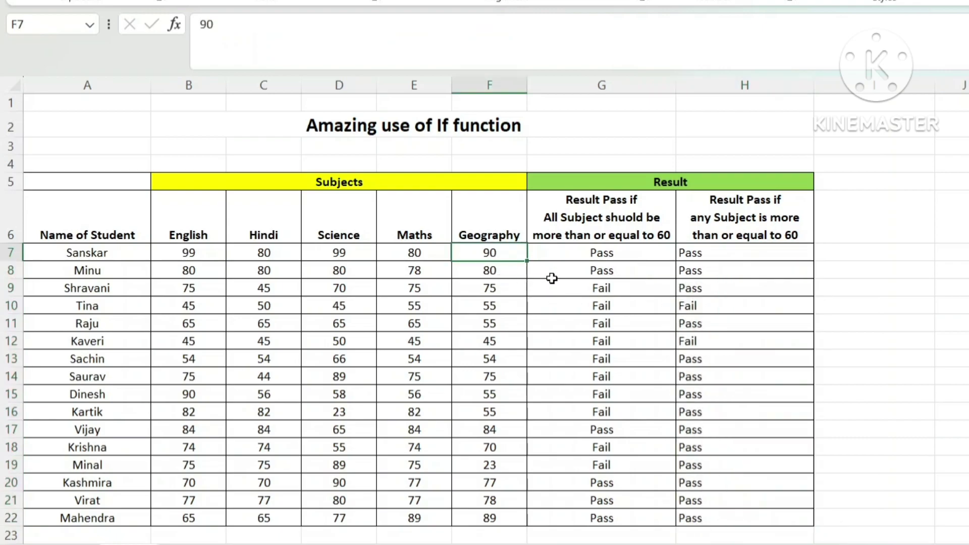
left_click(496, 266)
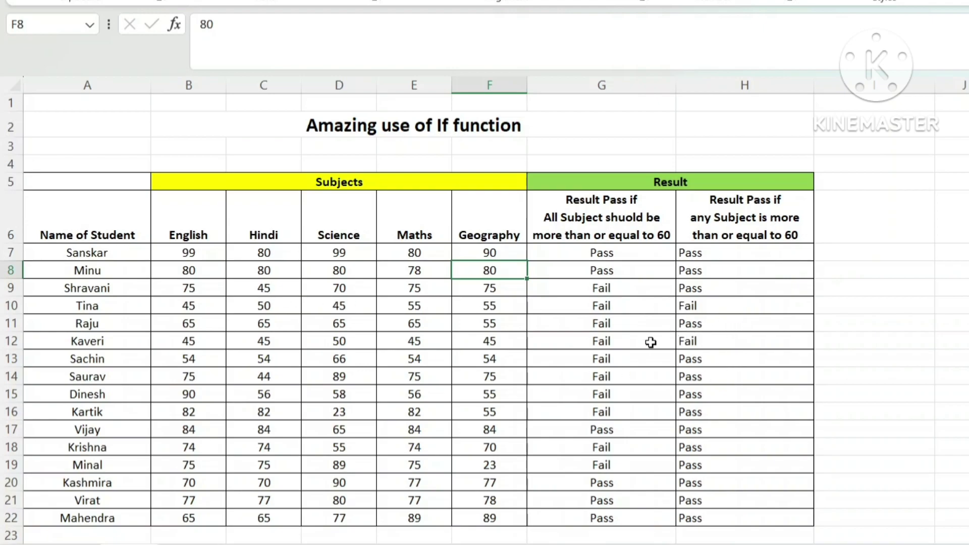
left_click(617, 289)
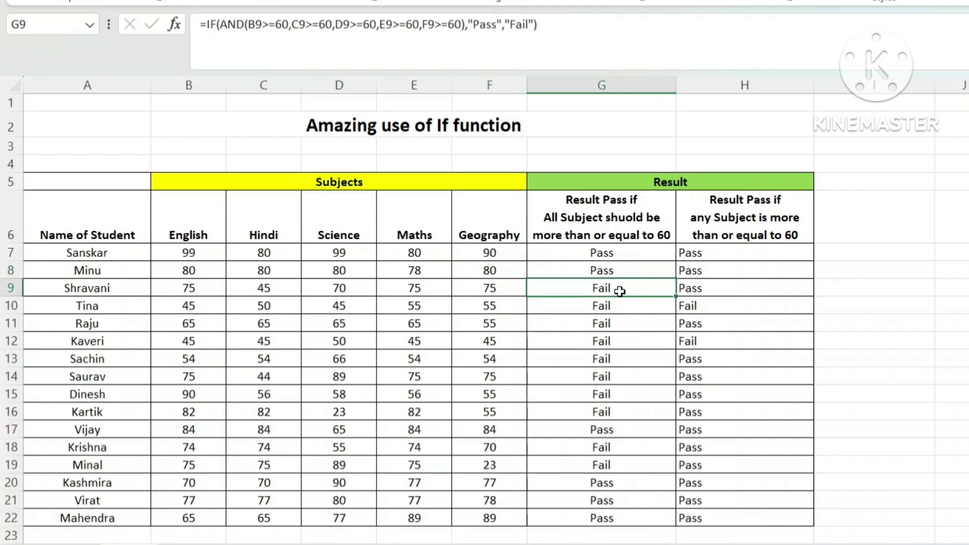
left_click(263, 289)
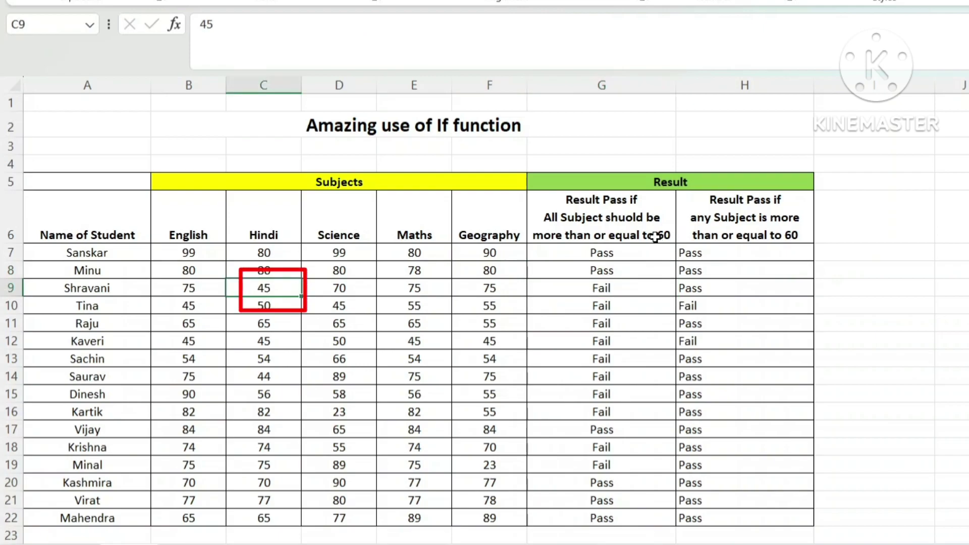
left_click(714, 289)
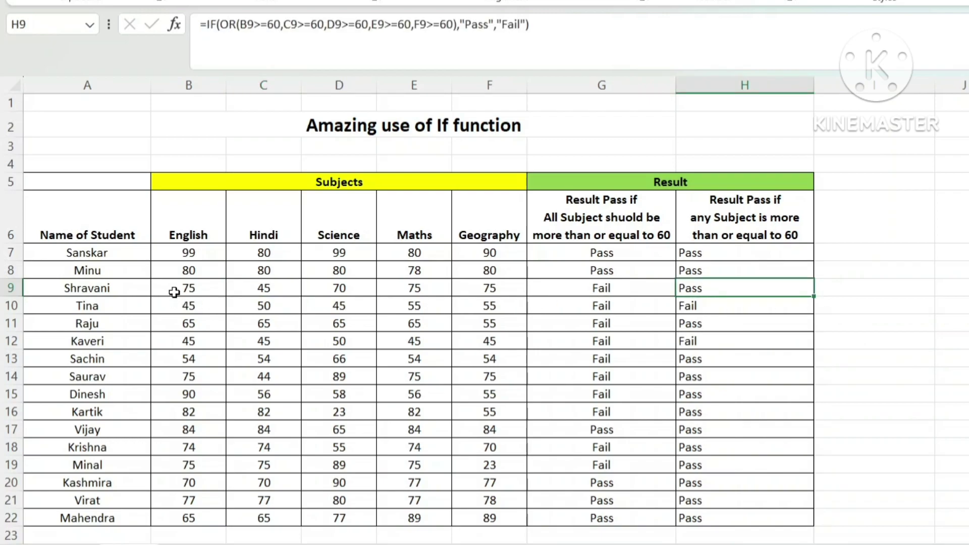
left_click_drag(169, 290, 497, 289)
left_click(708, 341)
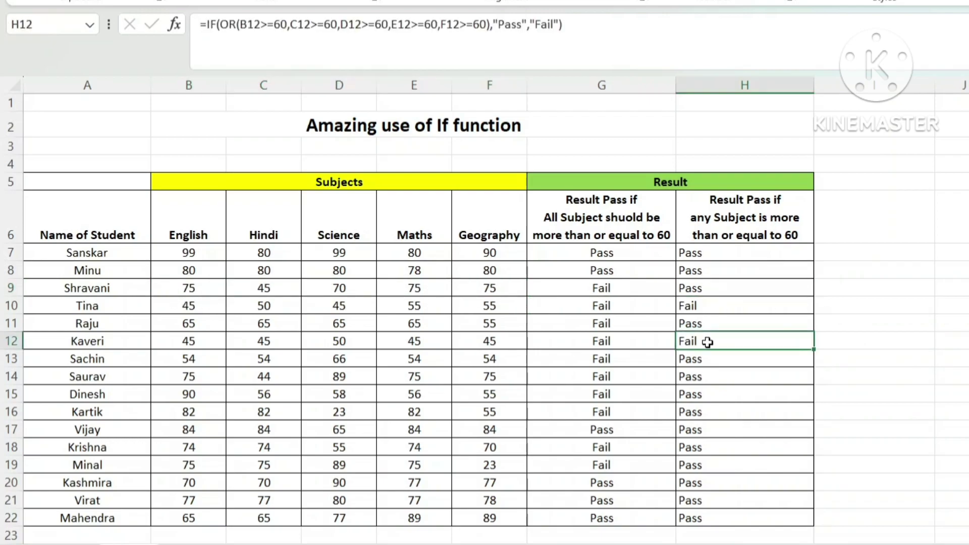
key("shift+space")
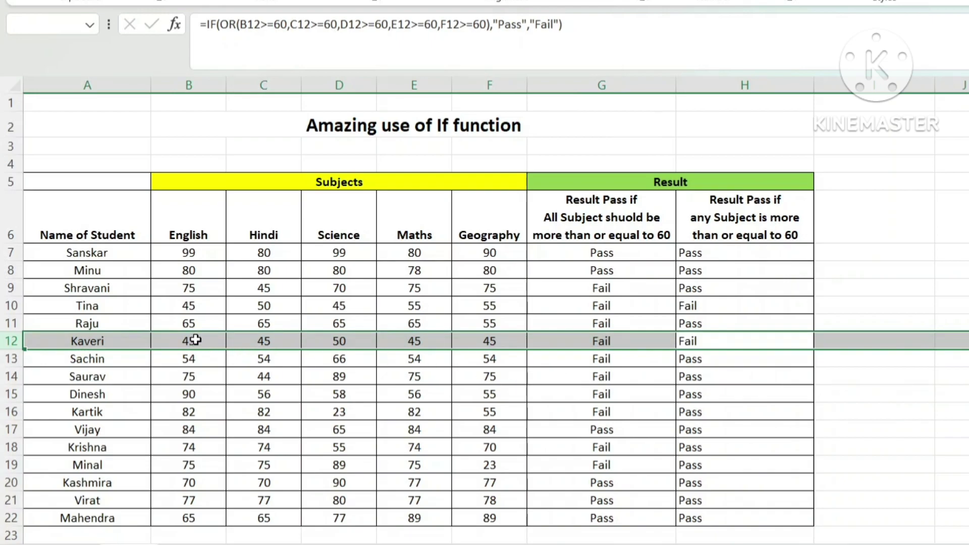
left_click_drag(196, 340, 473, 339)
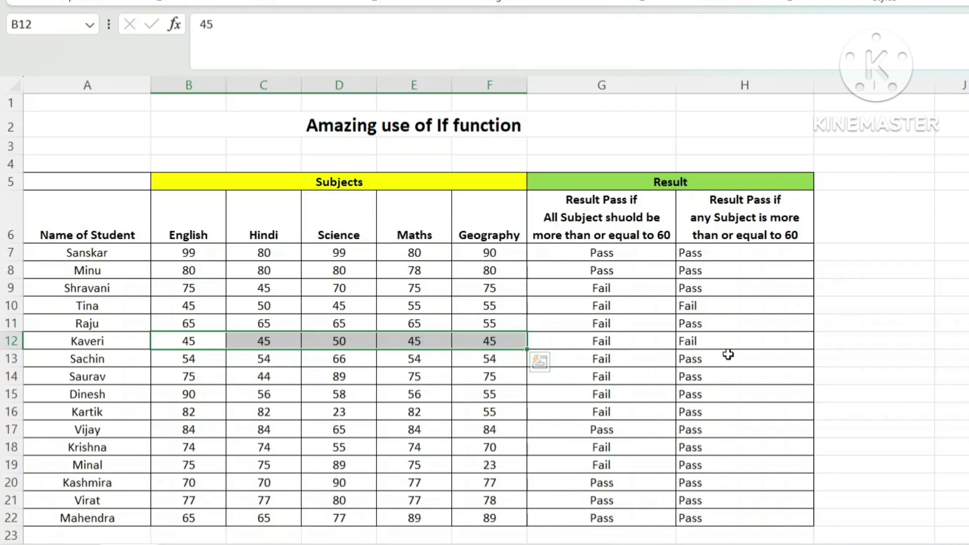
left_click(689, 306)
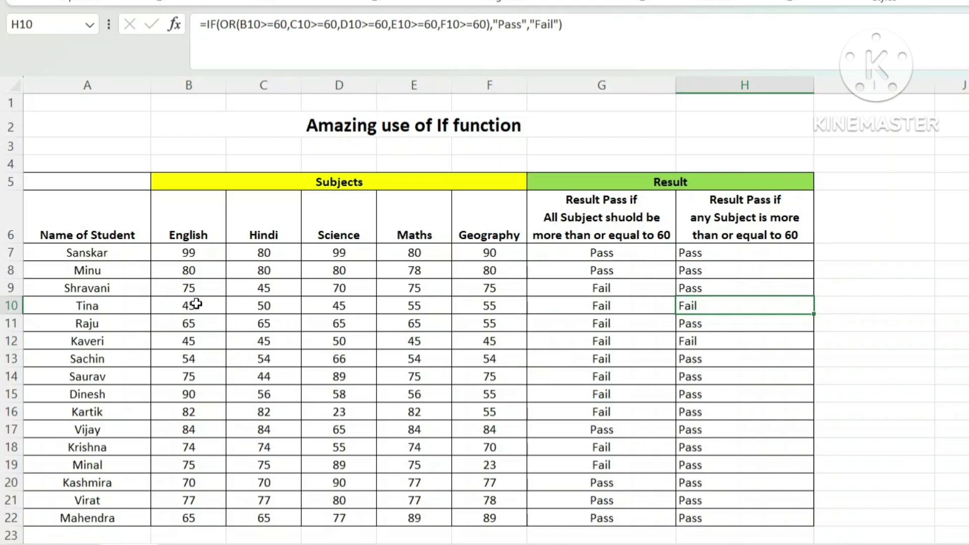
left_click_drag(191, 304, 472, 303)
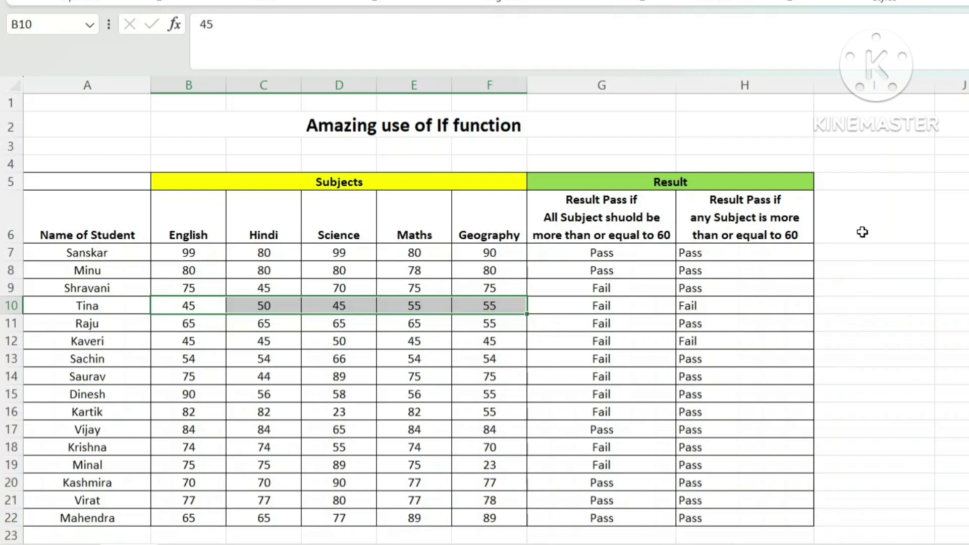
left_click(867, 210)
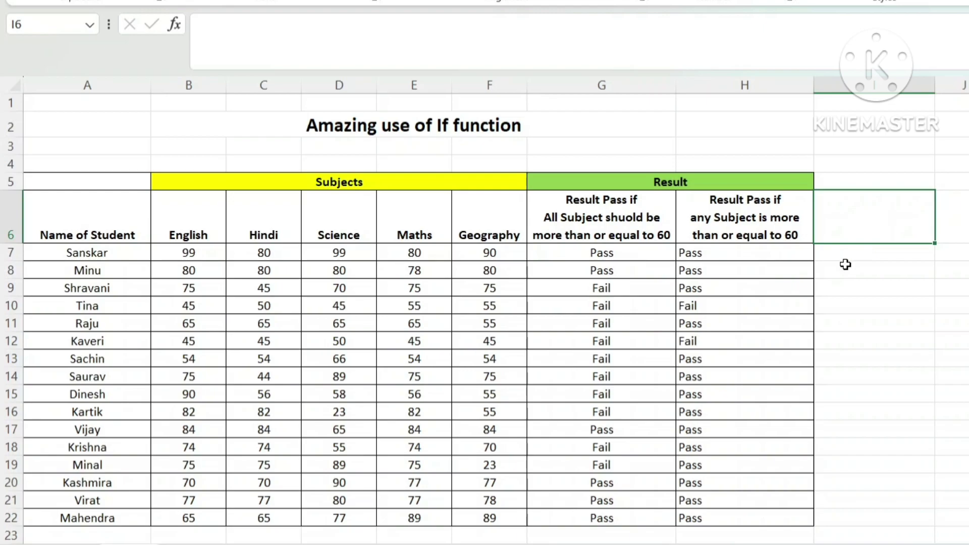
left_click(500, 252)
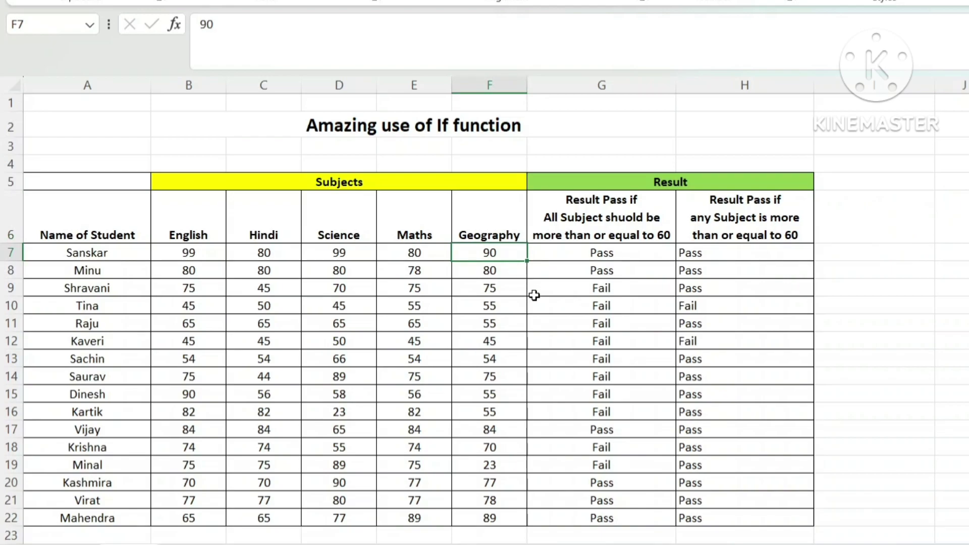
- Clear Sanskar's Geography mark of 90 in F7 and select I7
key("Delete")
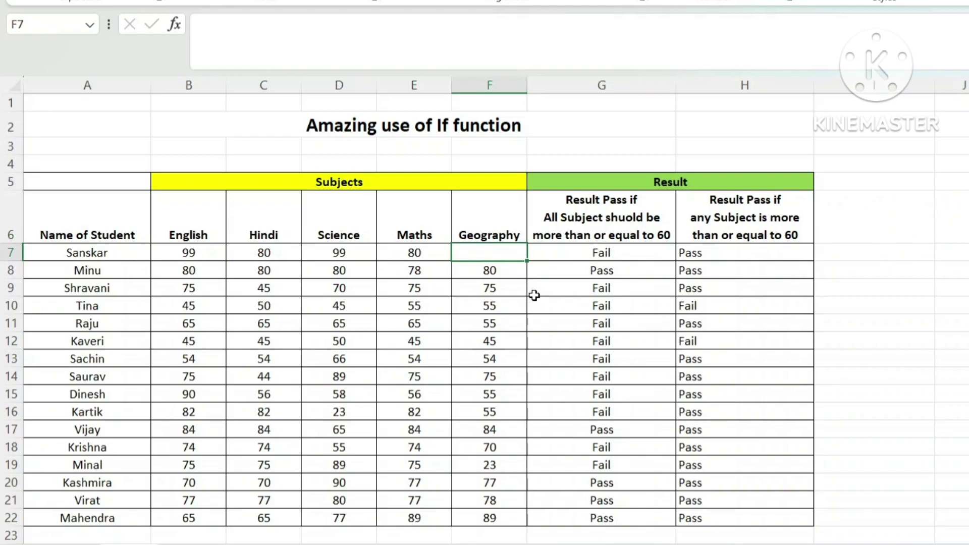
left_click(850, 251)
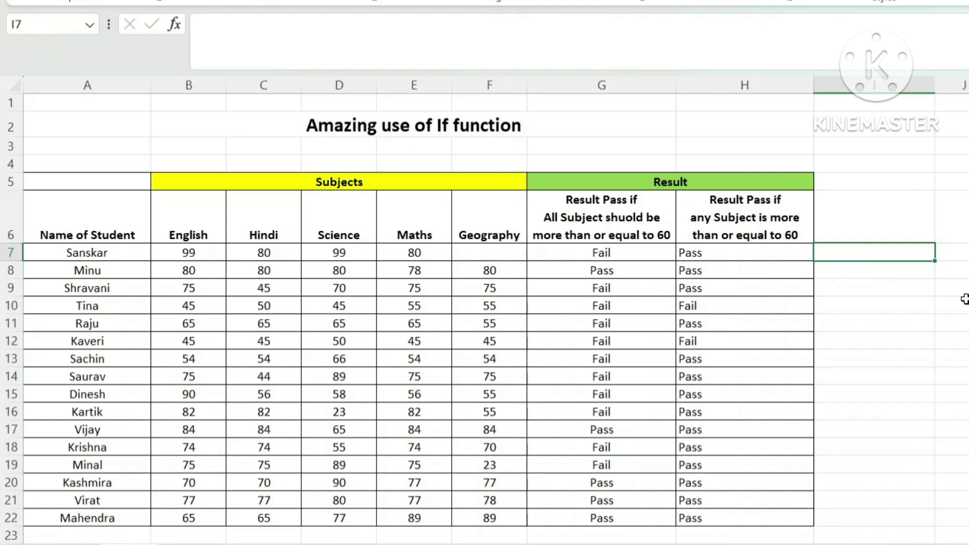
- Start I7's formula as =IF(OR(B7="", to test for a blank English mark
type("=if")
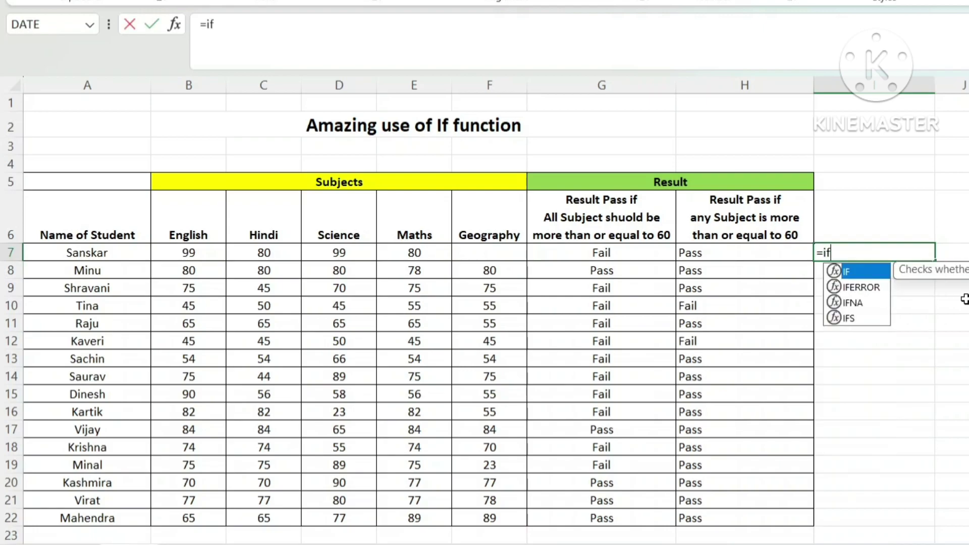
key("Tab")
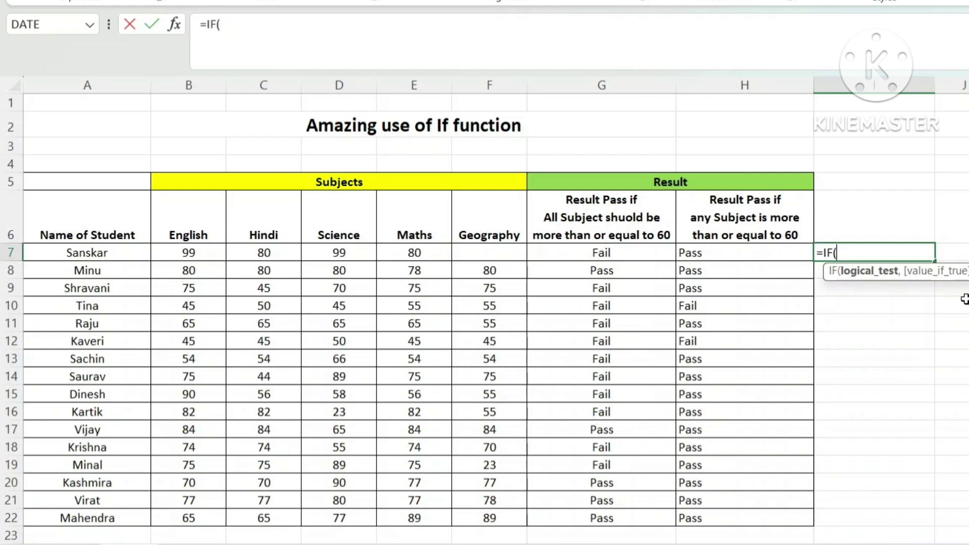
type("or")
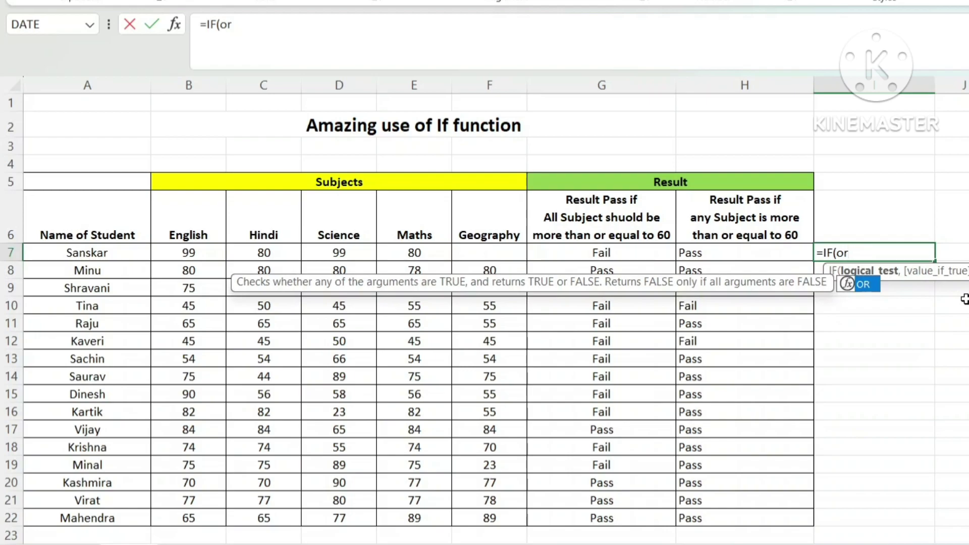
key("Tab")
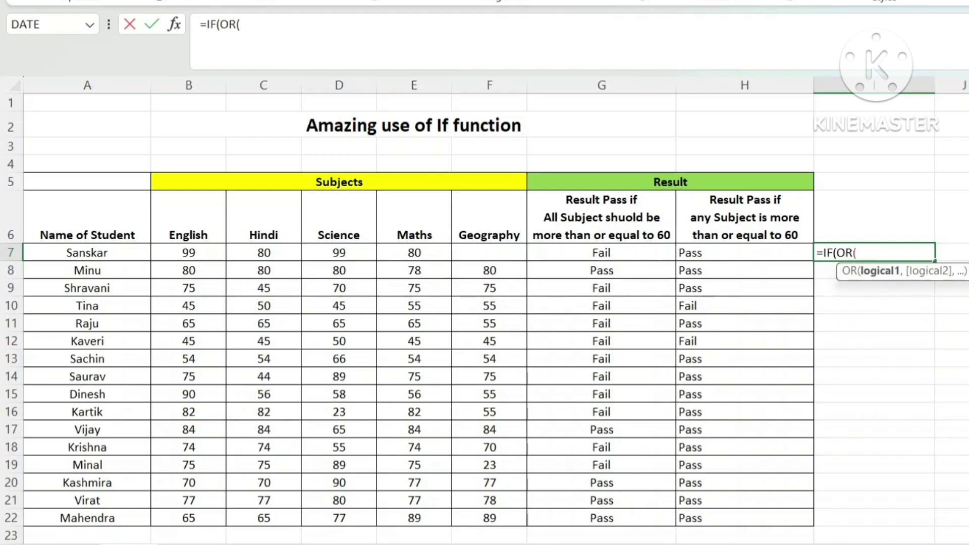
left_click(199, 251)
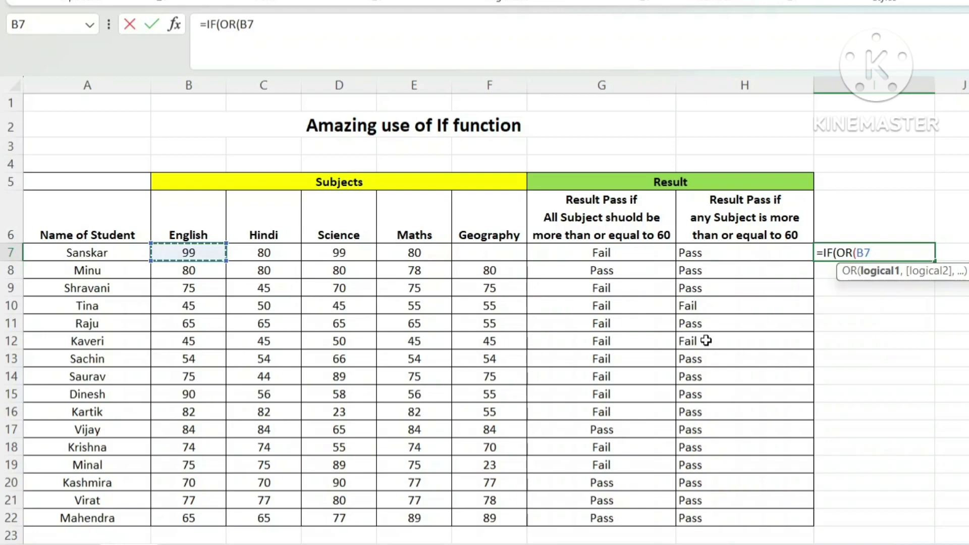
type("=")
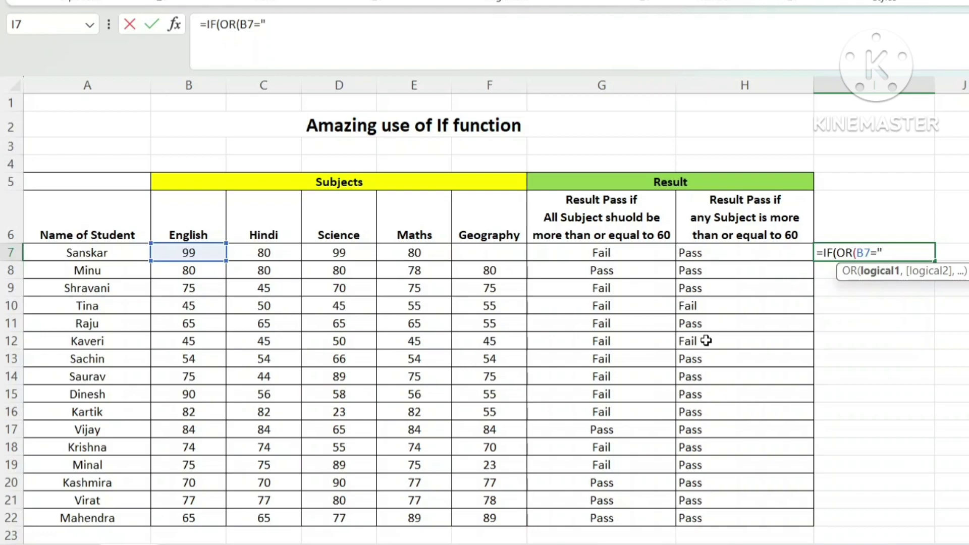
type("\"\",")
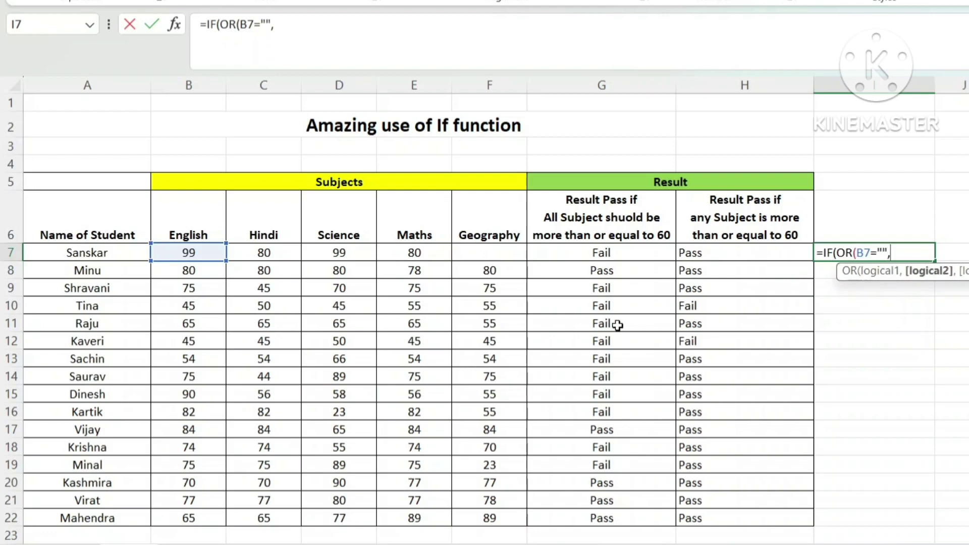
- Add blank checks for C7, D7, E7 and F7 and close the OR test
left_click(280, 248)
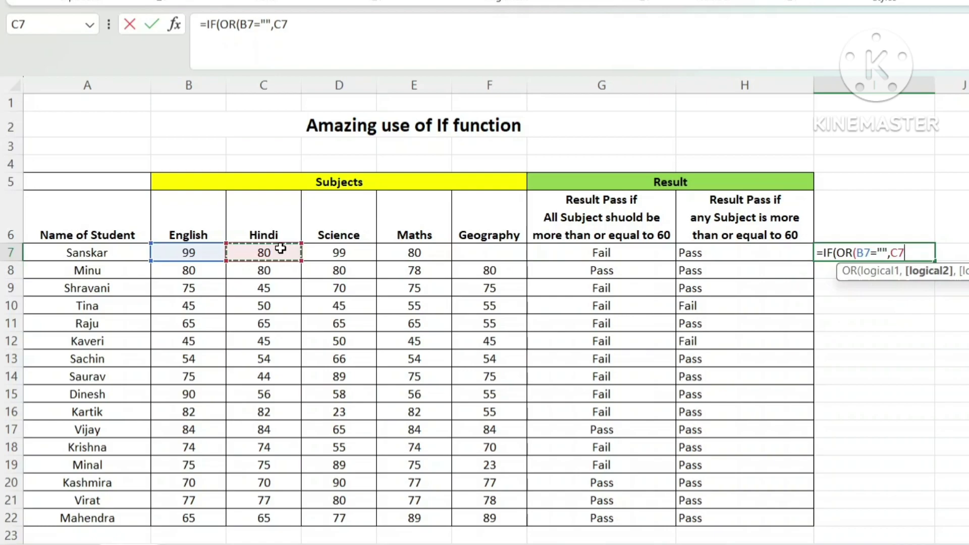
type("=\"\",")
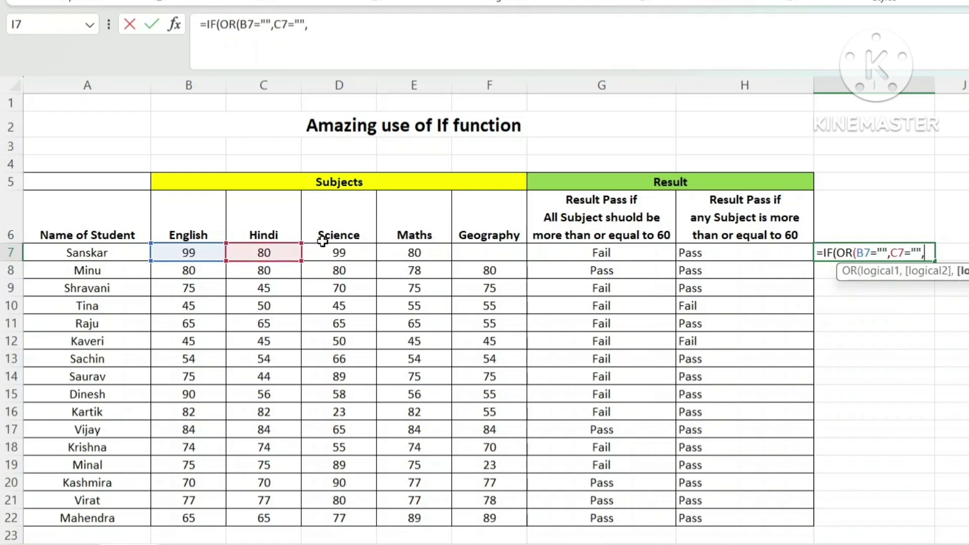
left_click(338, 251)
type("=\"\",")
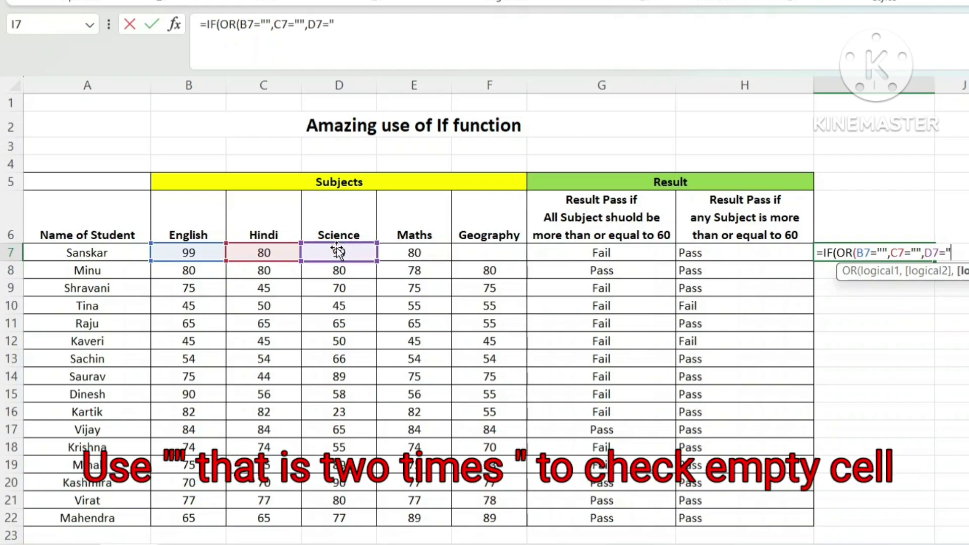
left_click(424, 254)
type("=")
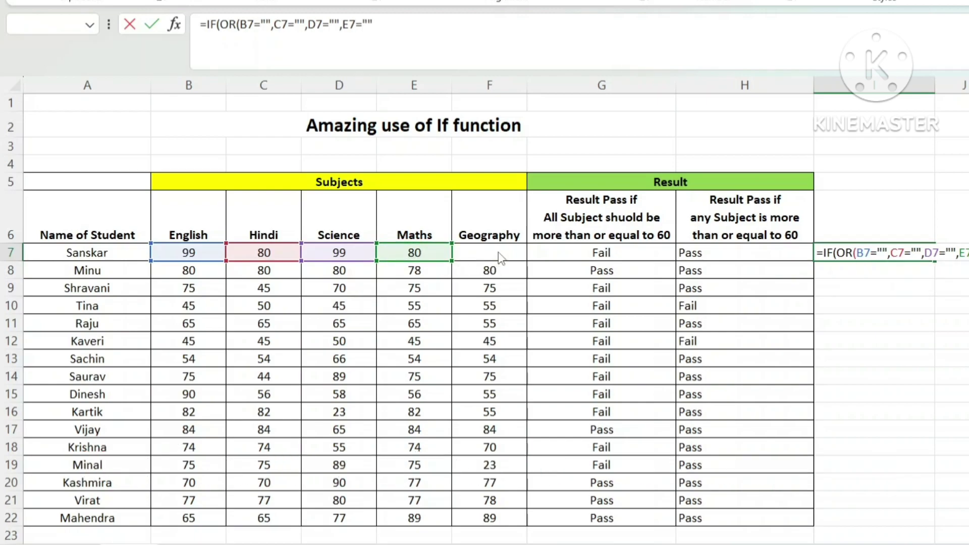
key("Return")
left_click(727, 284)
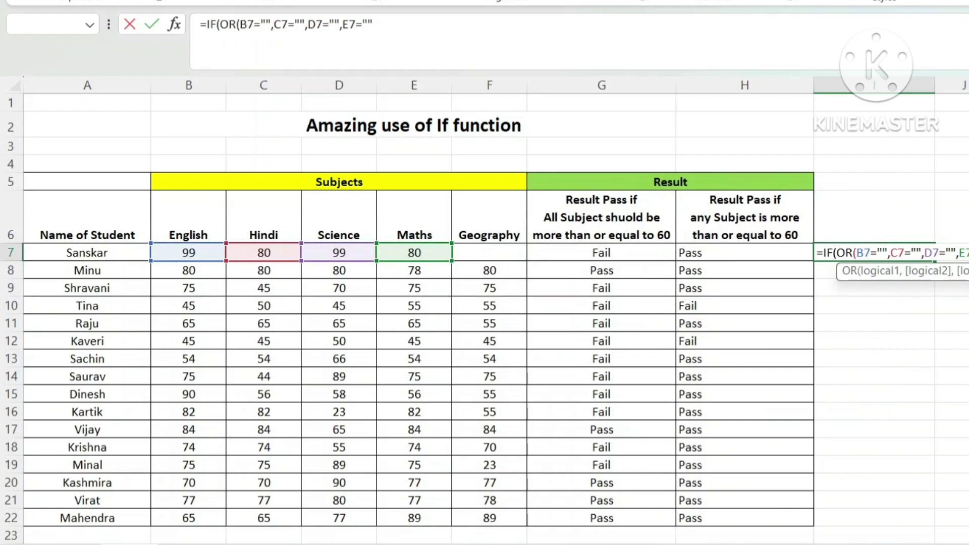
type(",")
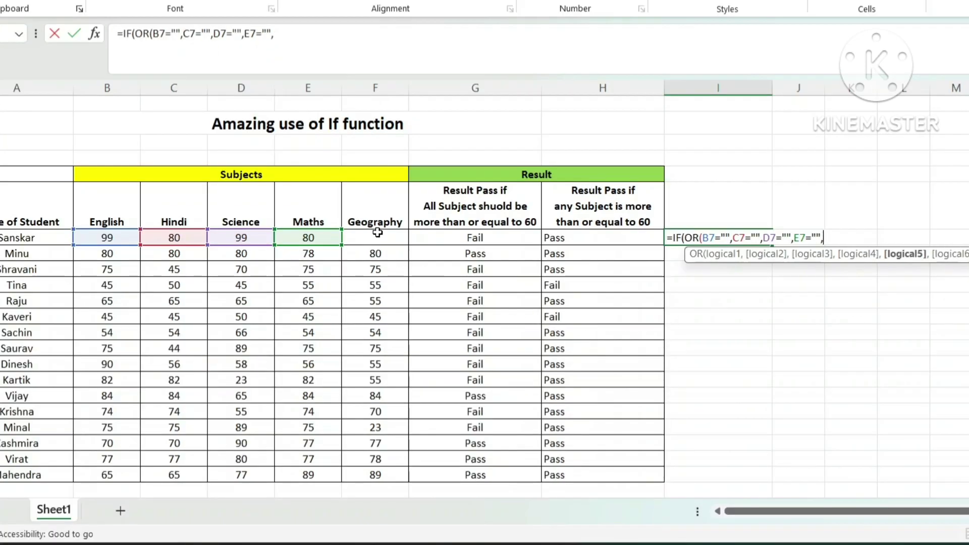
left_click(378, 234)
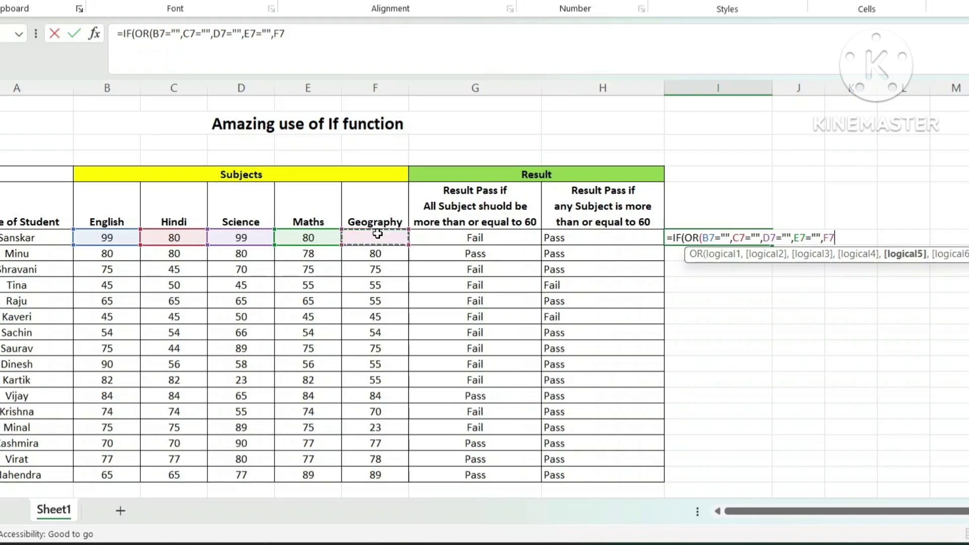
type("=\"\")")
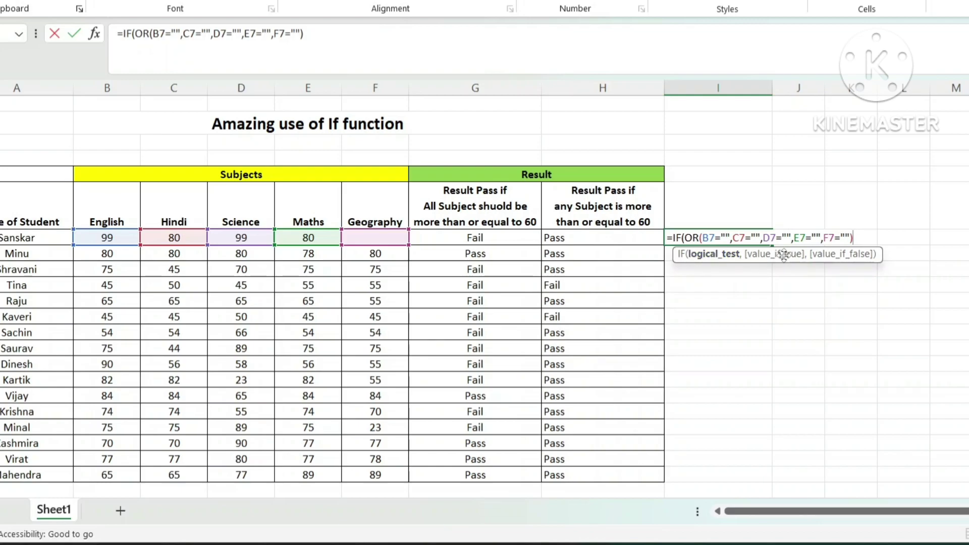
- Add "Not Attended" and "Attrnded" as I7's outcomes and commit the formula
type(",")
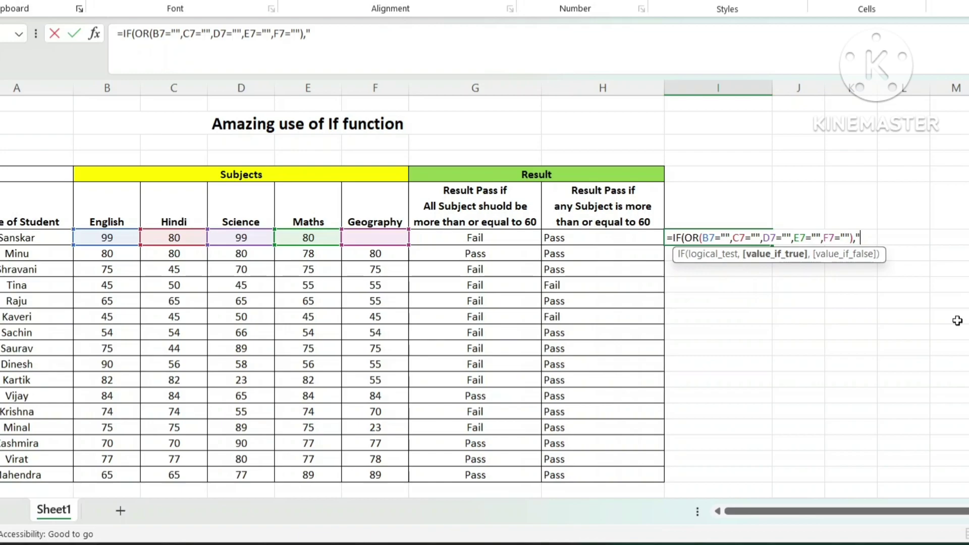
type("Not Attended\"")
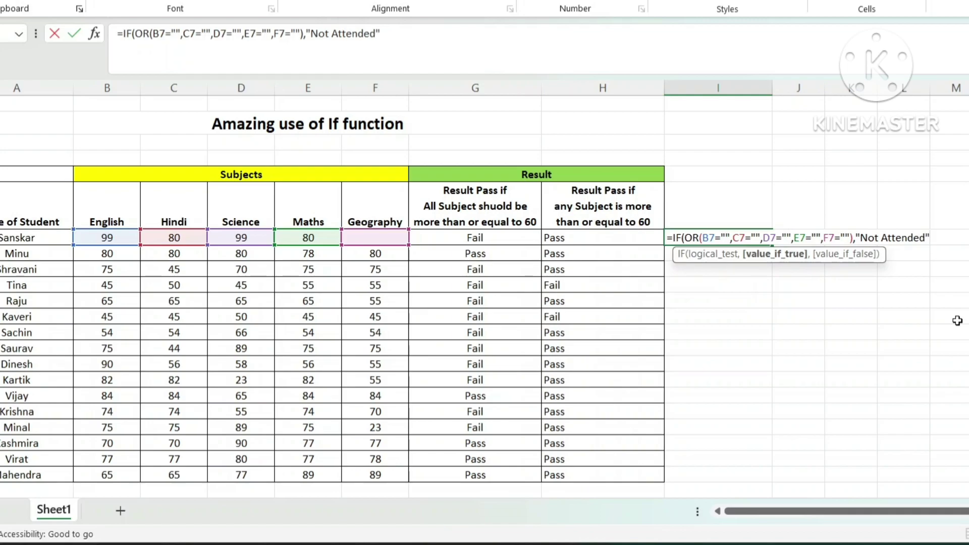
type(",")
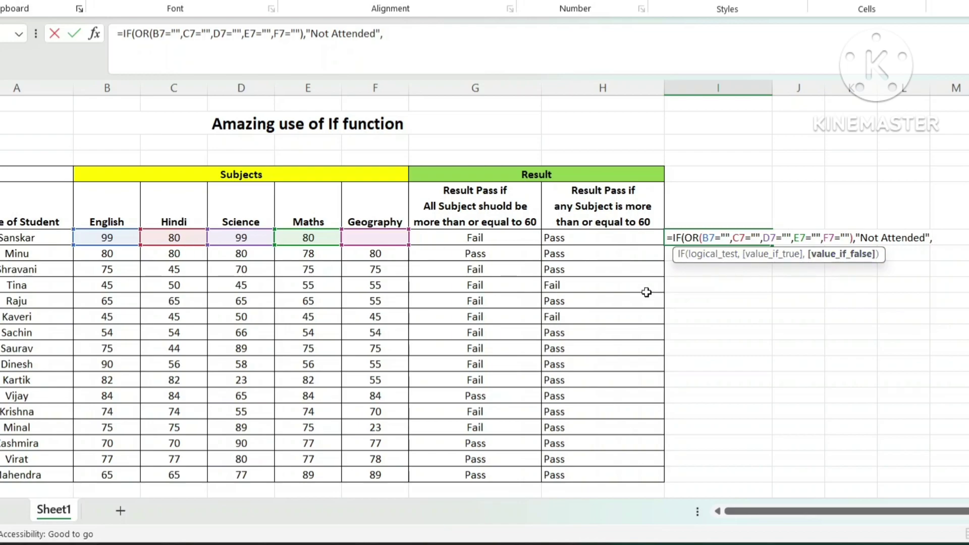
type("\"Attrnded\"")
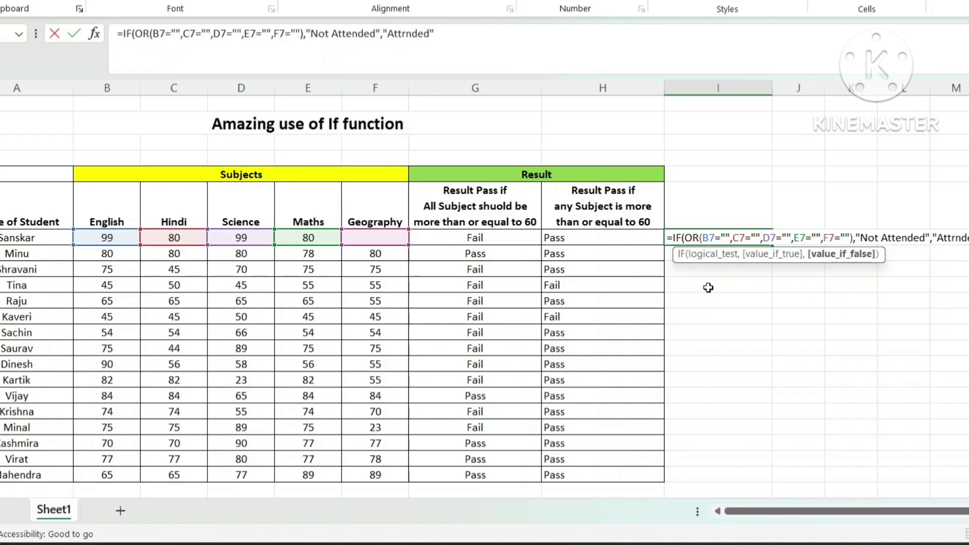
type(")")
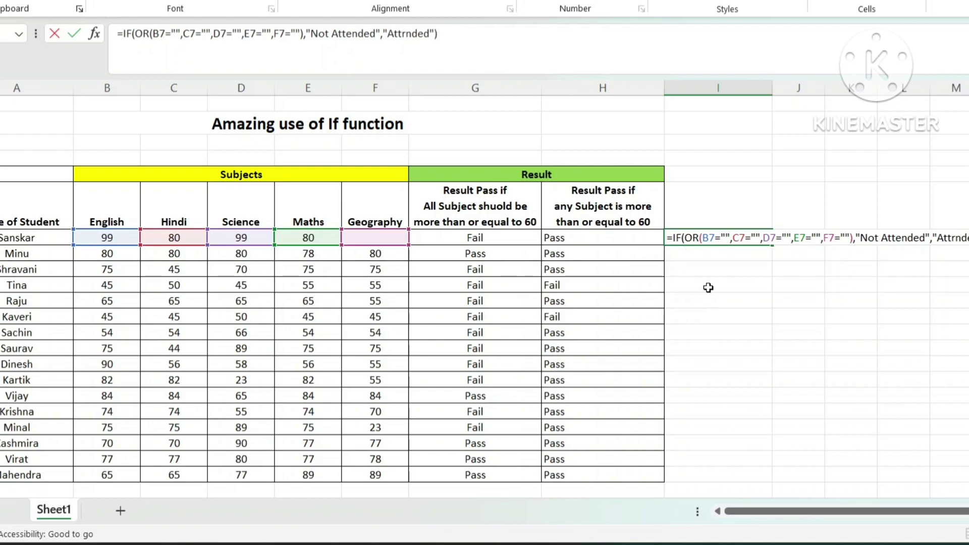
key("Return")
- Fill the I7 attendance formula down through I22
left_click_drag(708, 240, 694, 465)
type("d")
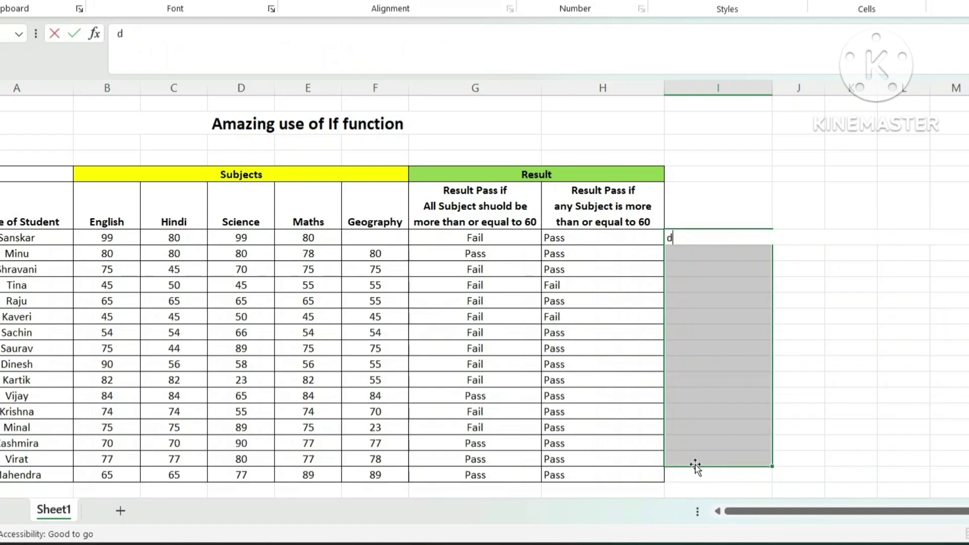
key("Escape")
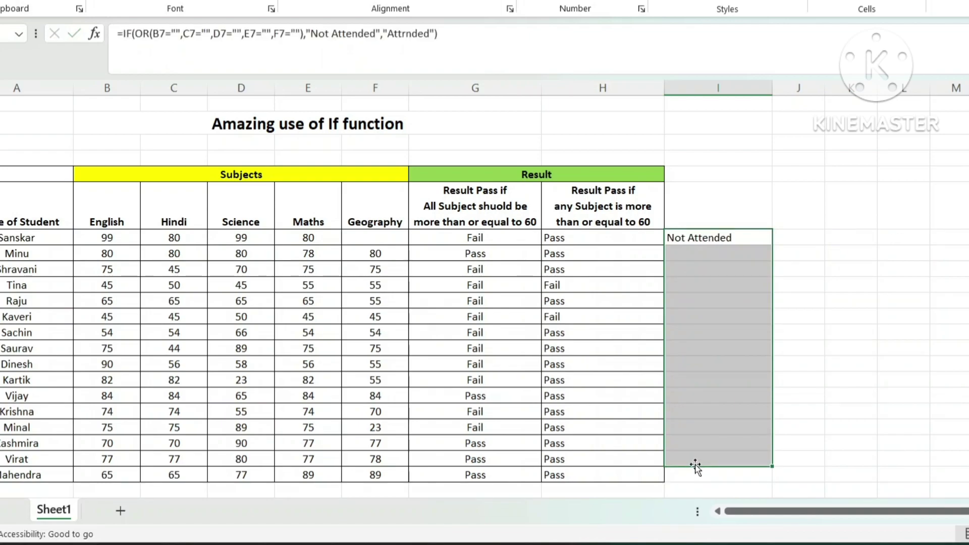
key("ctrl+d")
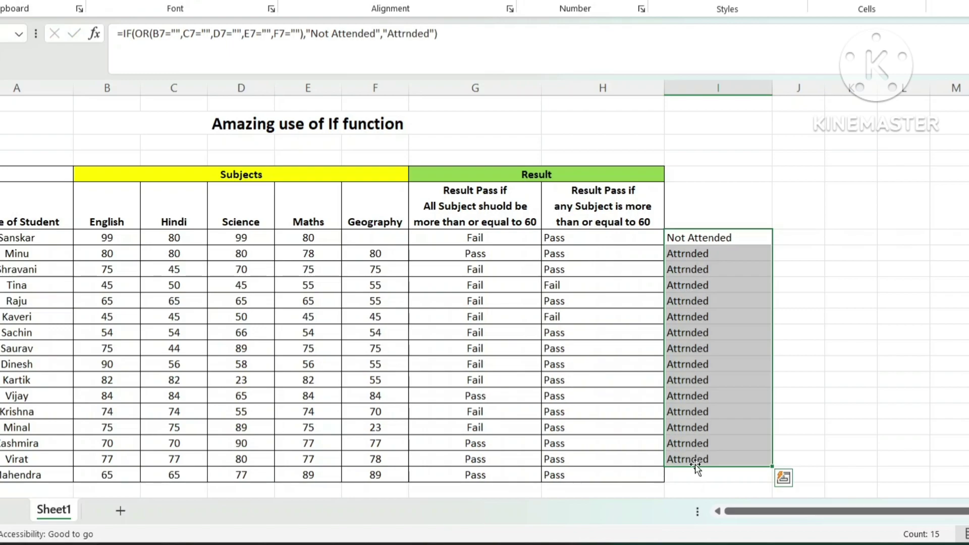
left_click_drag(707, 260, 706, 445)
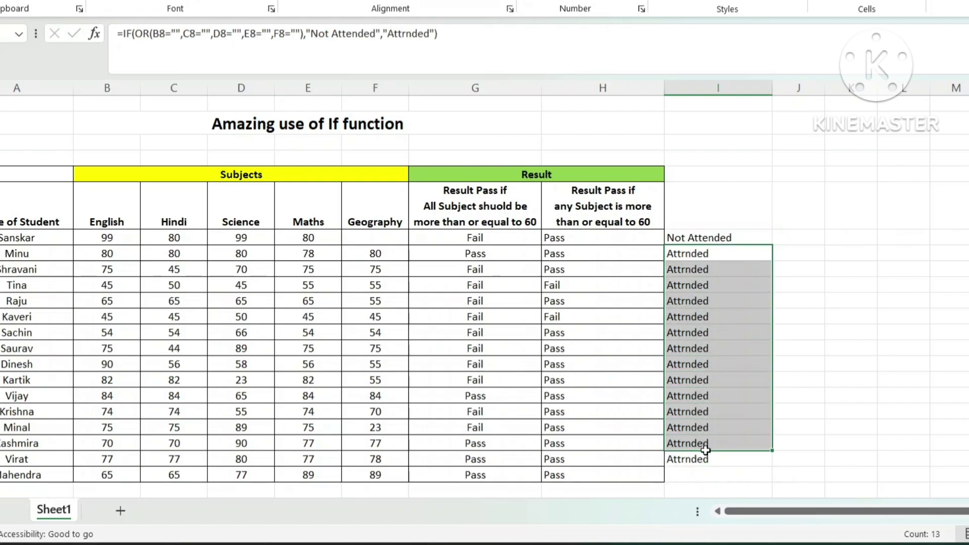
- Correct "Attrnded" to "Attended" in I7's formula and refill I7:I22
left_click(706, 241)
left_click(407, 36)
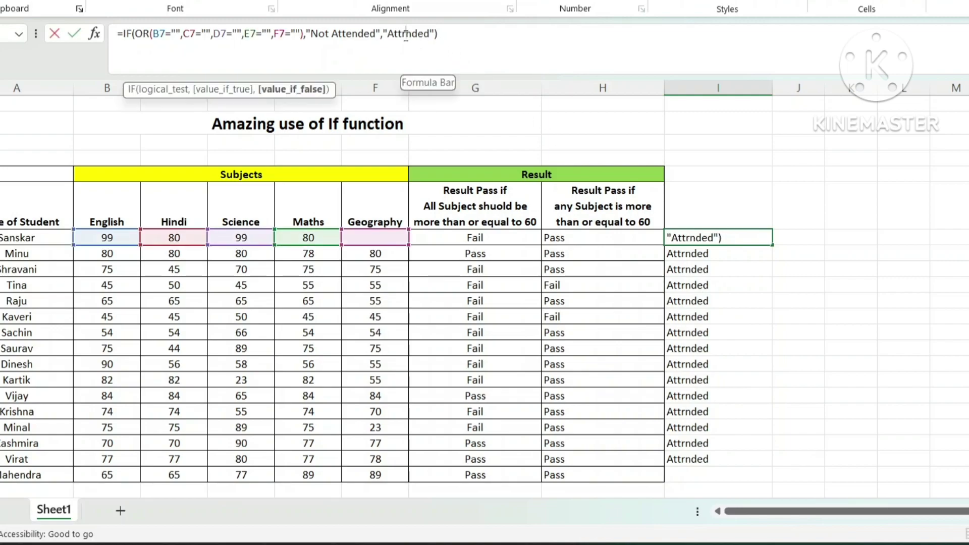
key("BackSpace")
type("e")
key("Return")
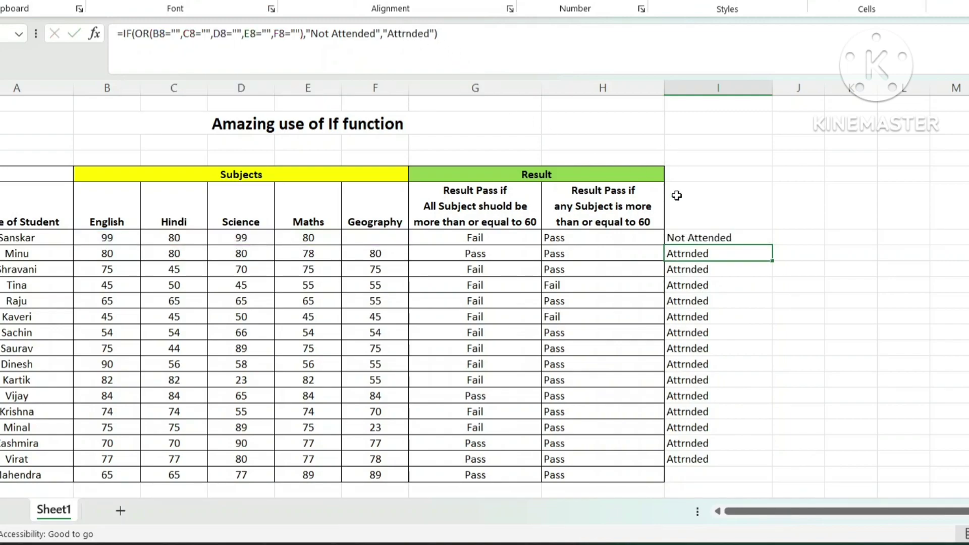
left_click_drag(712, 240, 707, 470)
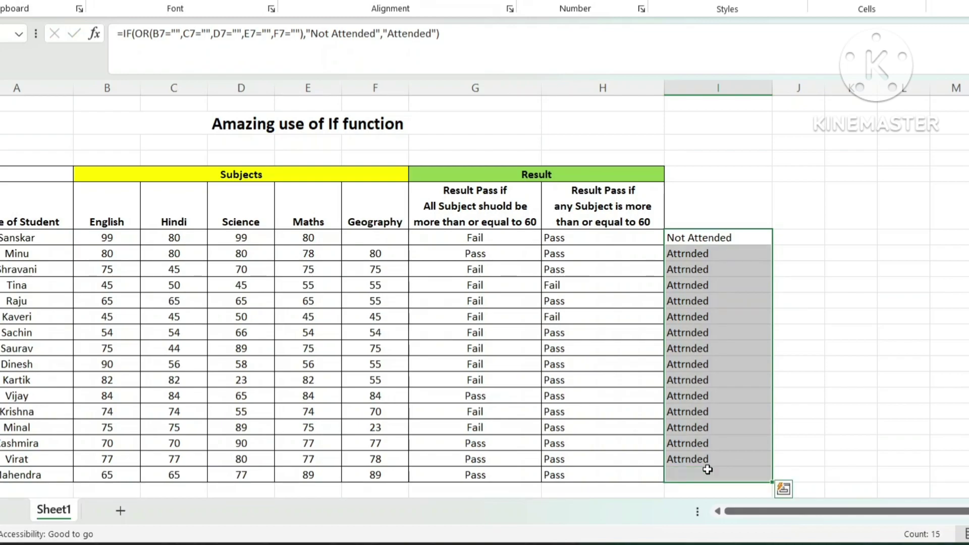
key("ctrl+d")
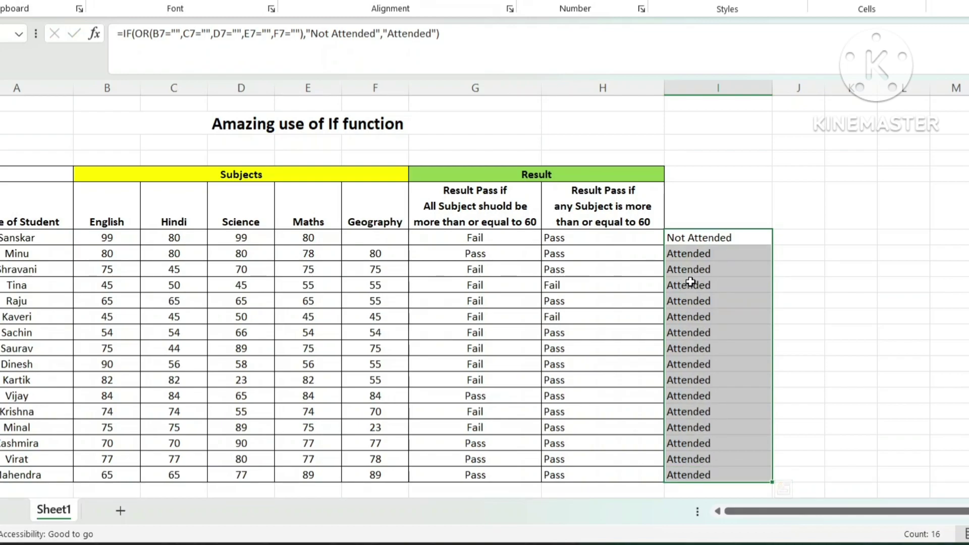
left_click(371, 241)
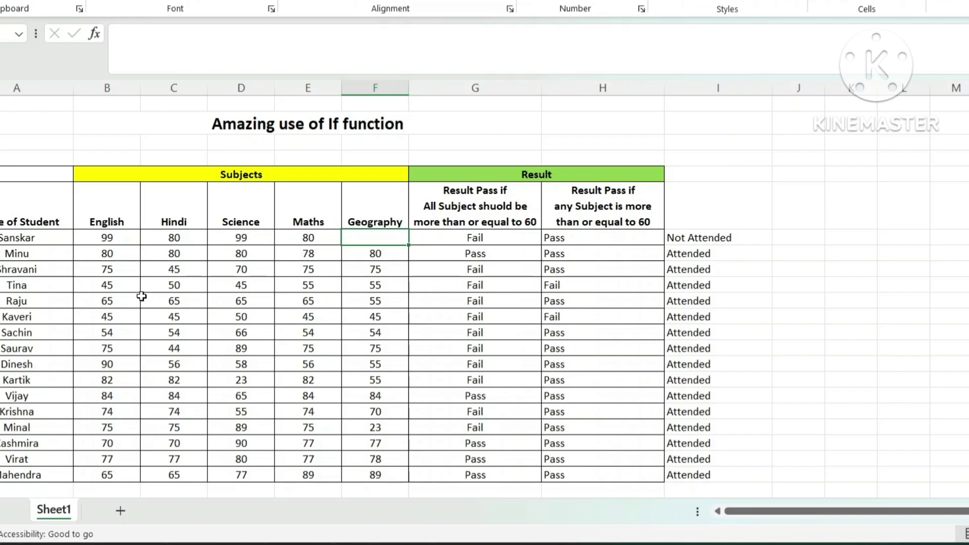
left_click(699, 269)
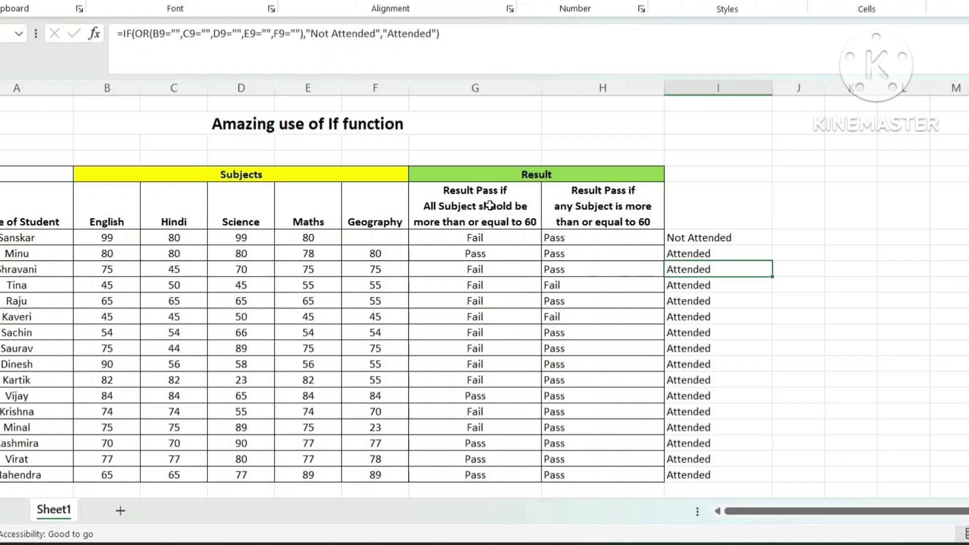
left_click(485, 228)
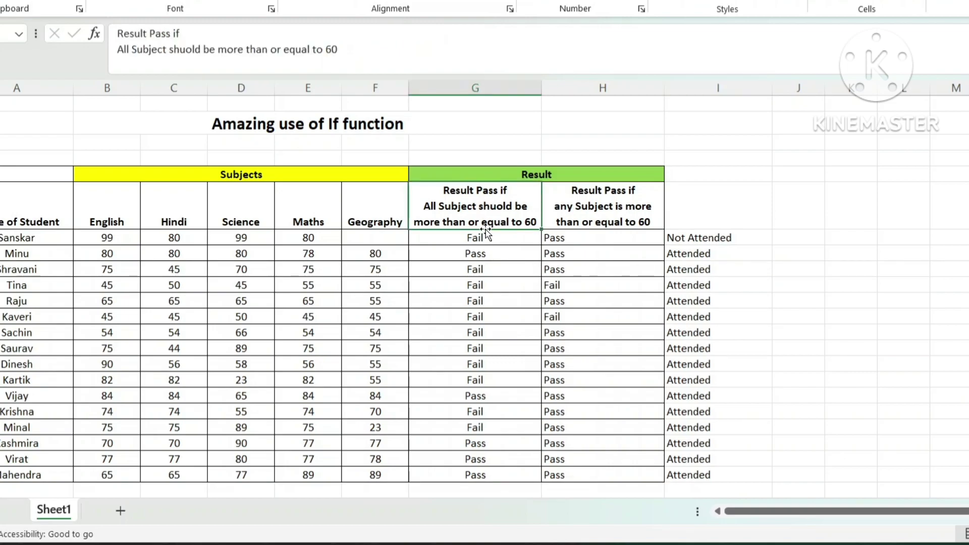
left_click(609, 210)
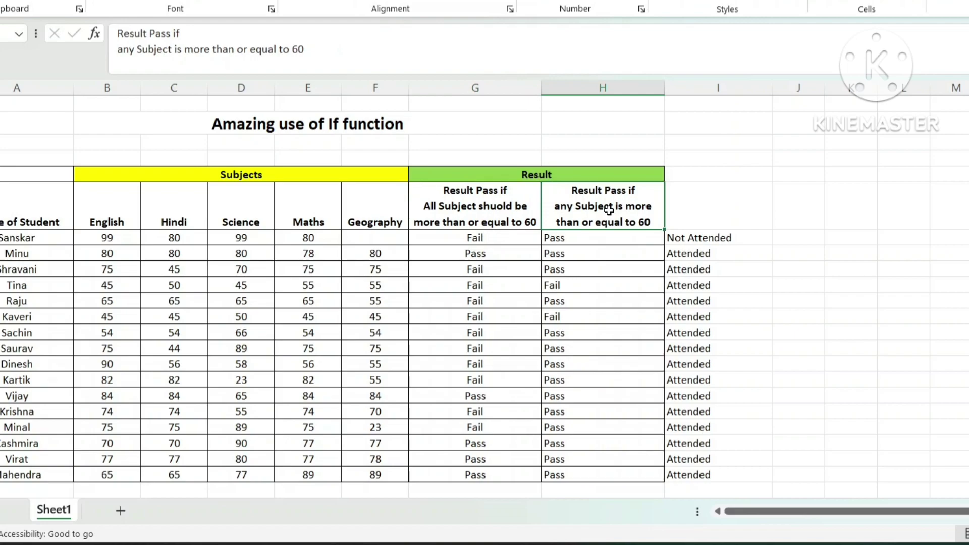